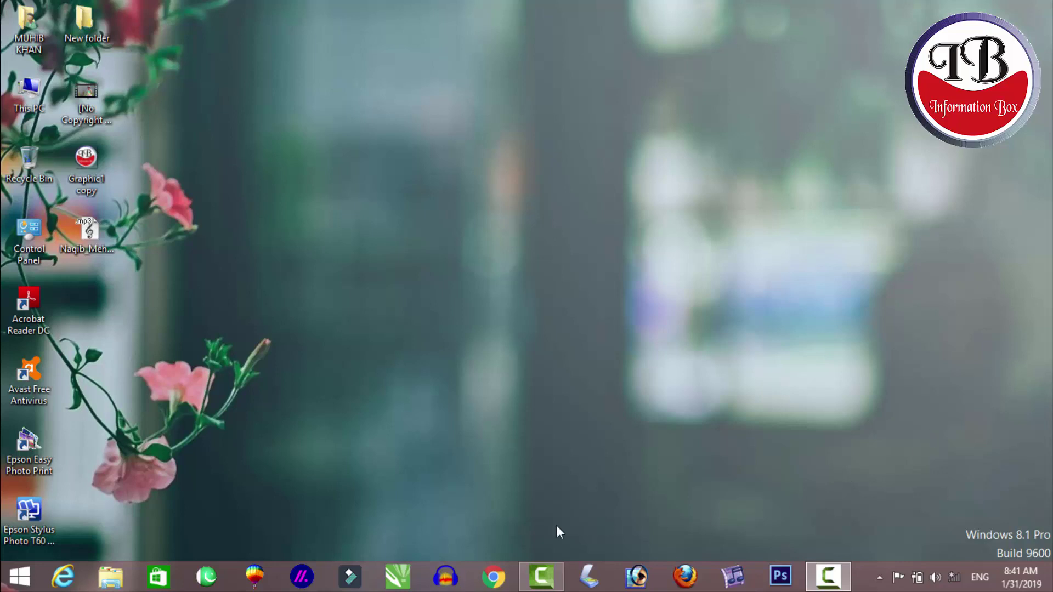
Launch Filmora and start a new movie in Full Feature Mode
click(350, 576)
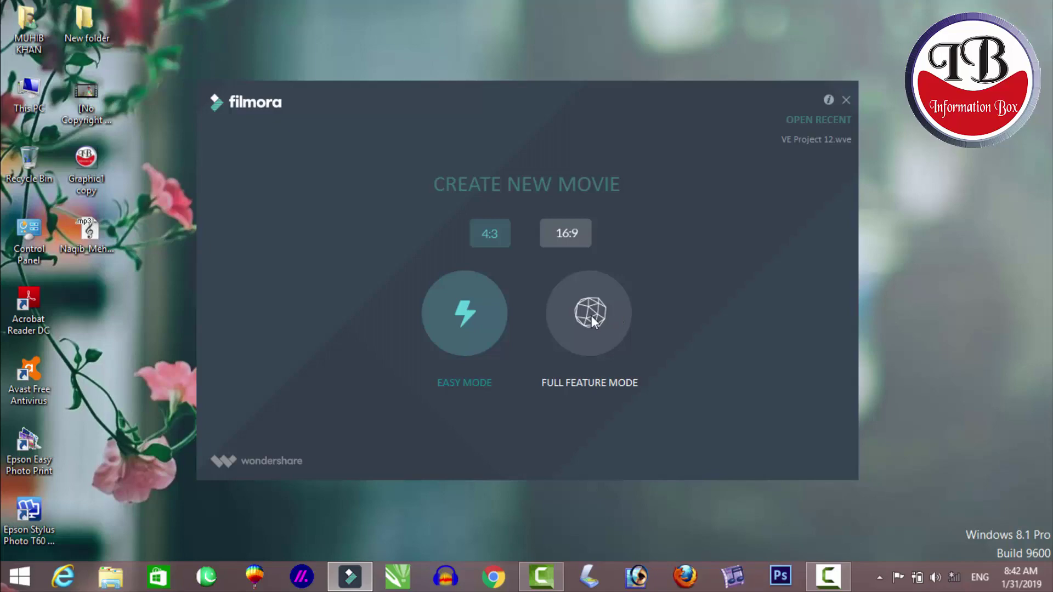
click(591, 318)
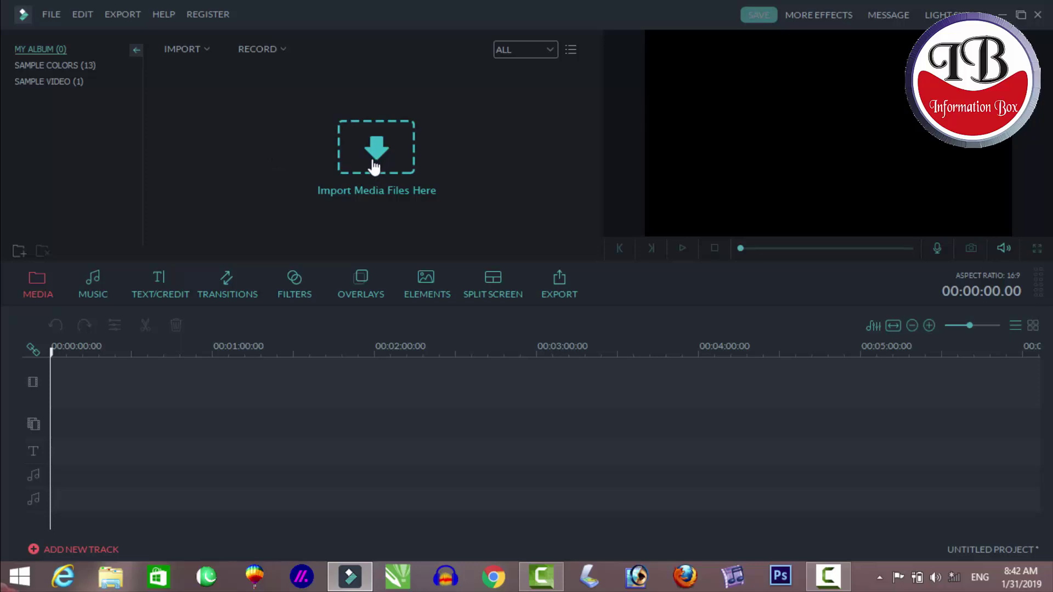
click(203, 52)
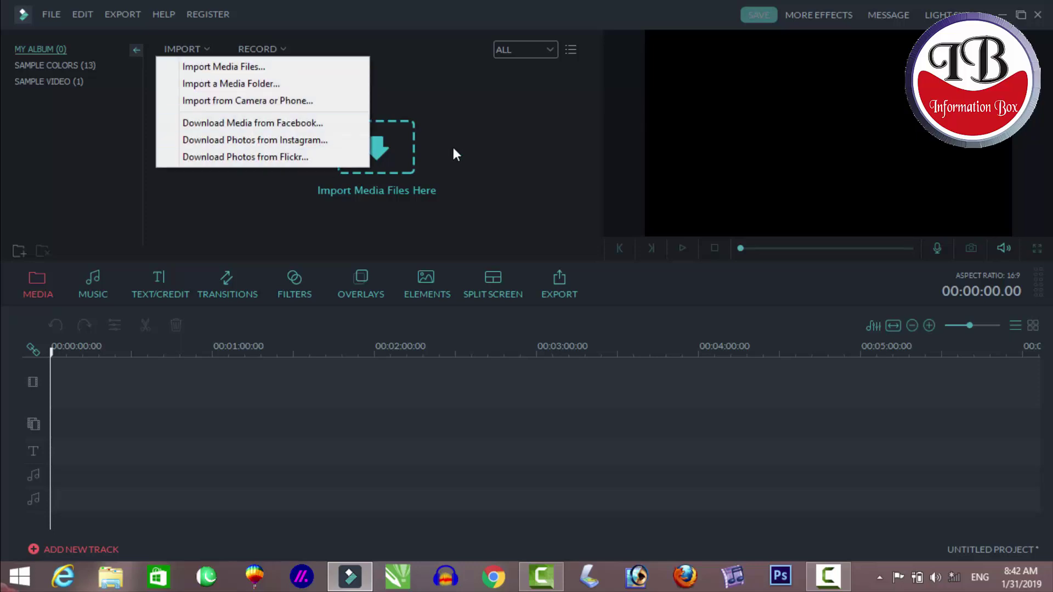
click(524, 147)
double_click(509, 146)
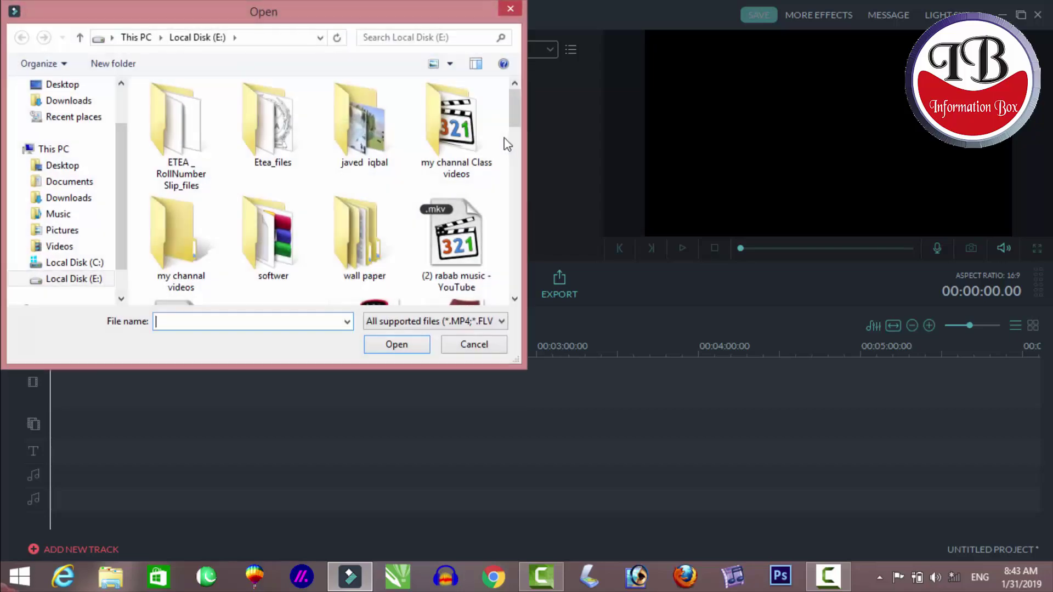
scroll(518, 140, down, 2)
scroll(519, 166, down, 3)
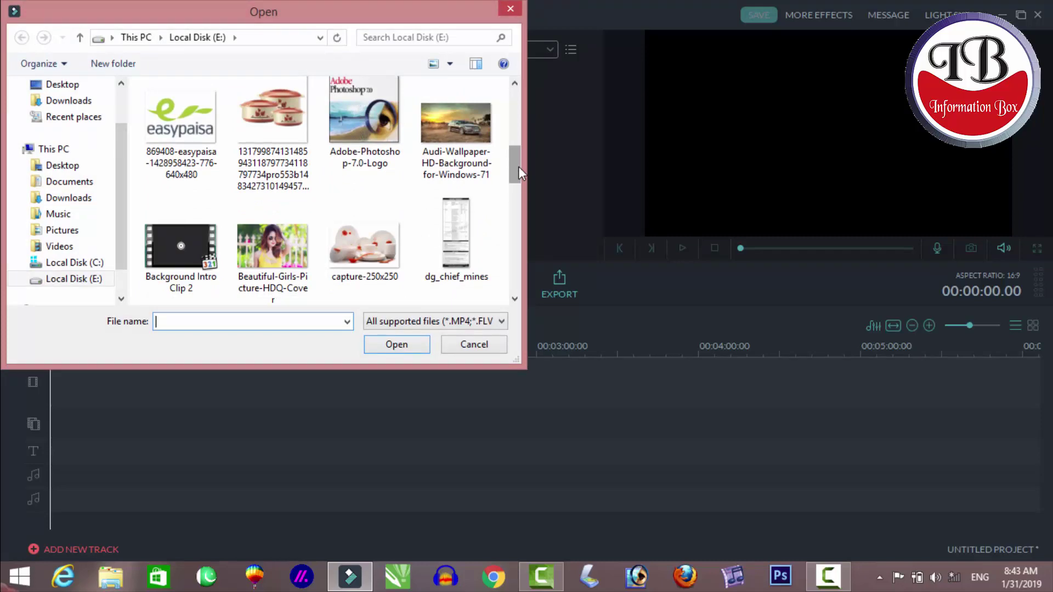
click(474, 344)
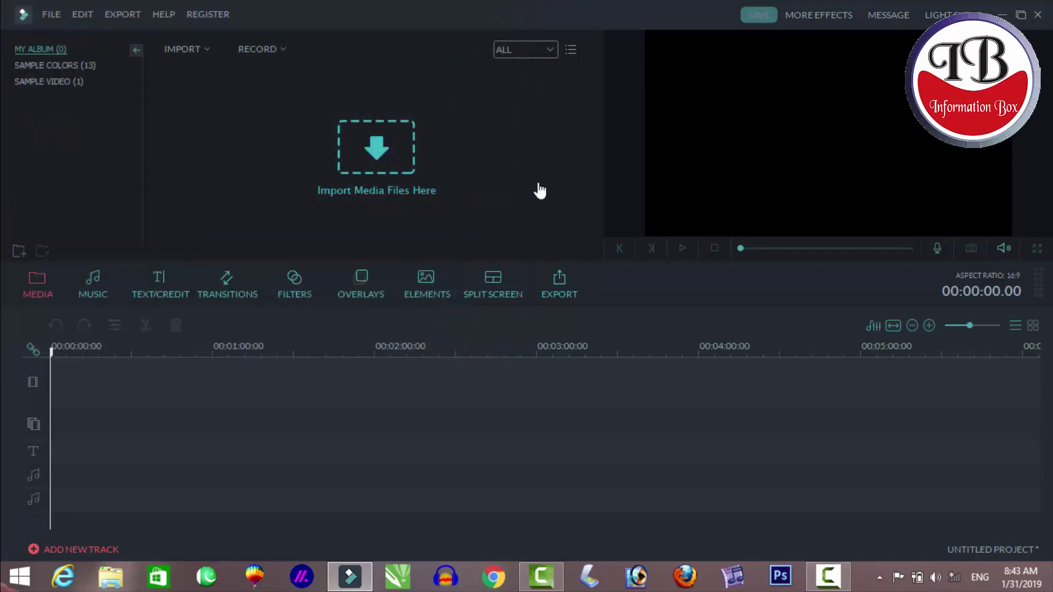
double_click(537, 181)
click(519, 15)
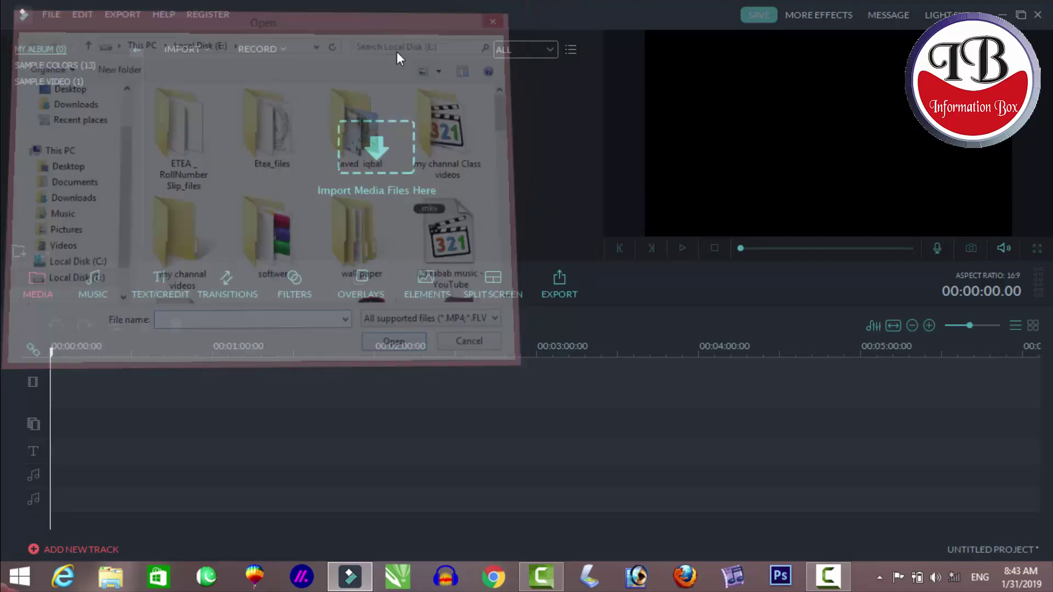
Import the no-copyright kids video, the Graphic1 copy image and the Pashto song MP3 from the Desktop into the media album
click(359, 148)
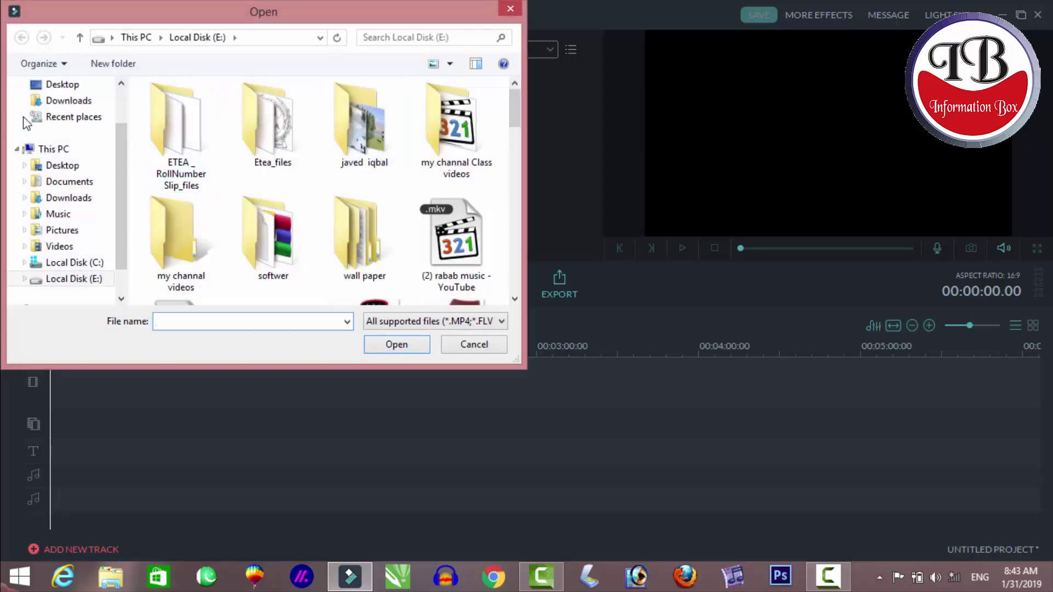
click(44, 84)
scroll(507, 203, down, 3)
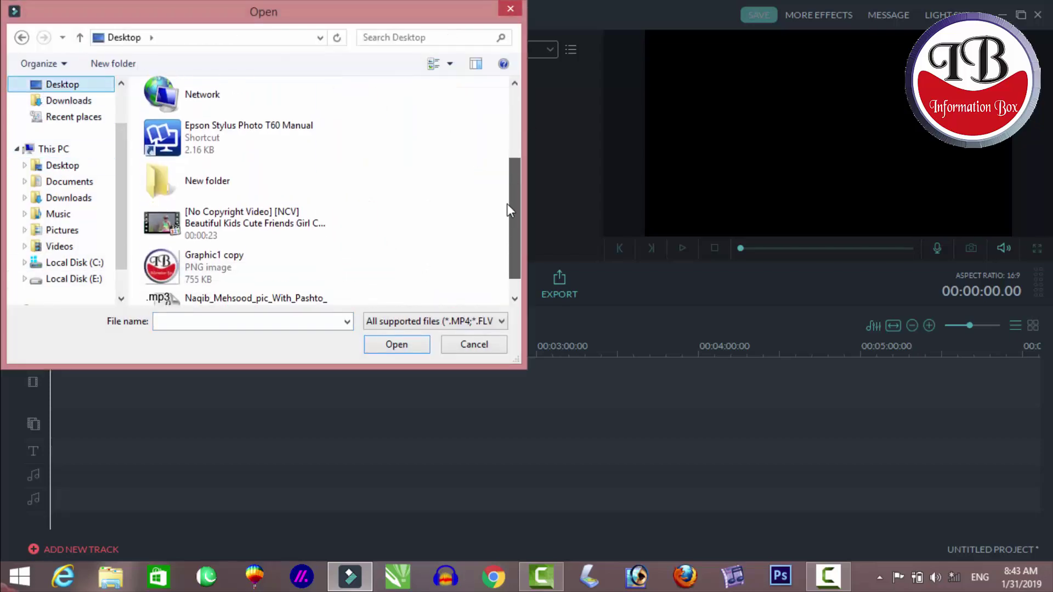
drag(144, 188, 247, 307)
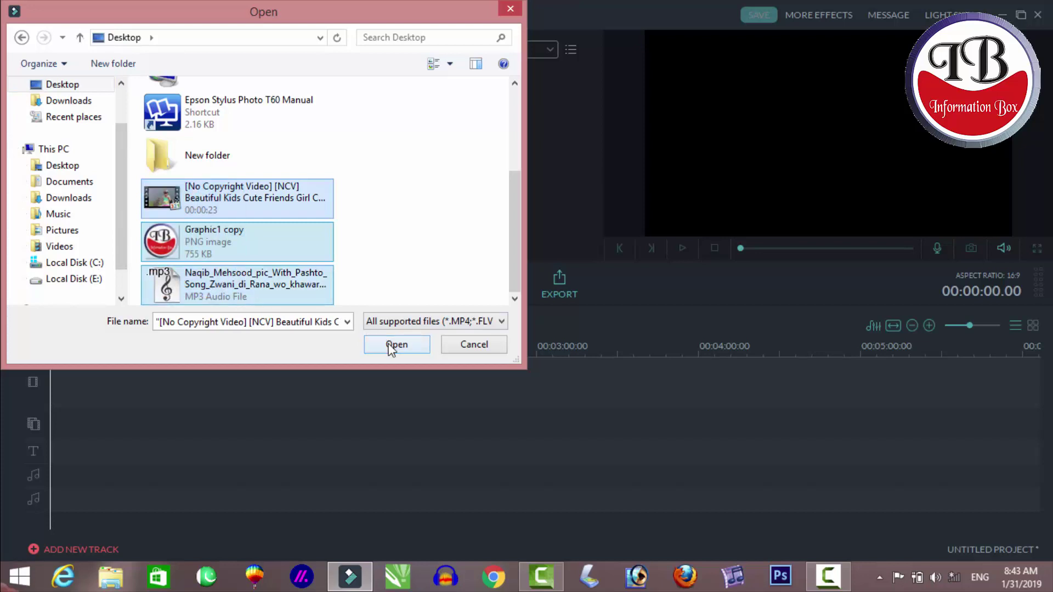
click(389, 344)
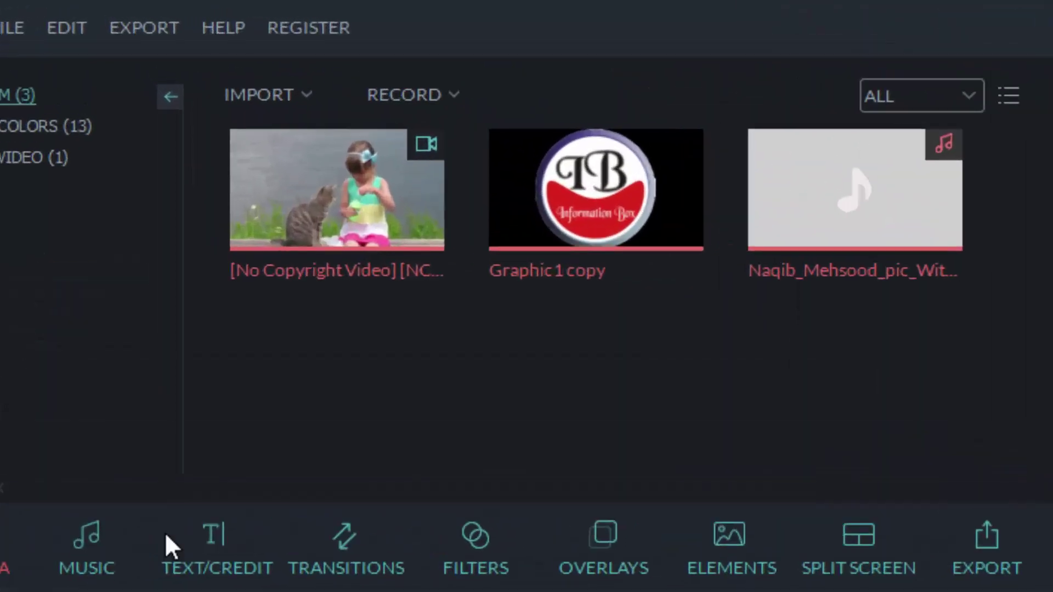
mouse_move(227, 99)
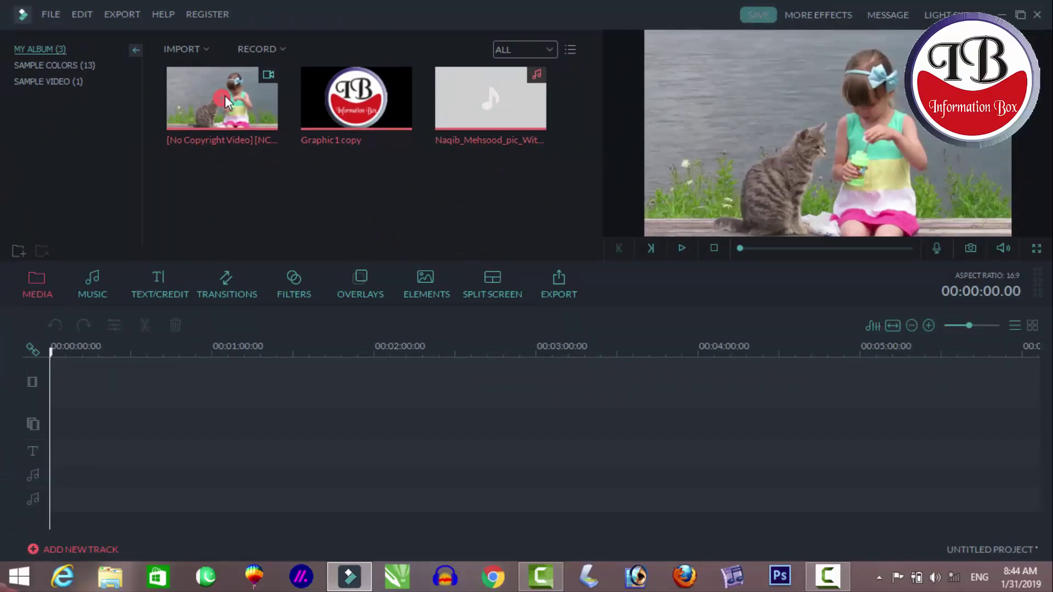
click(225, 101)
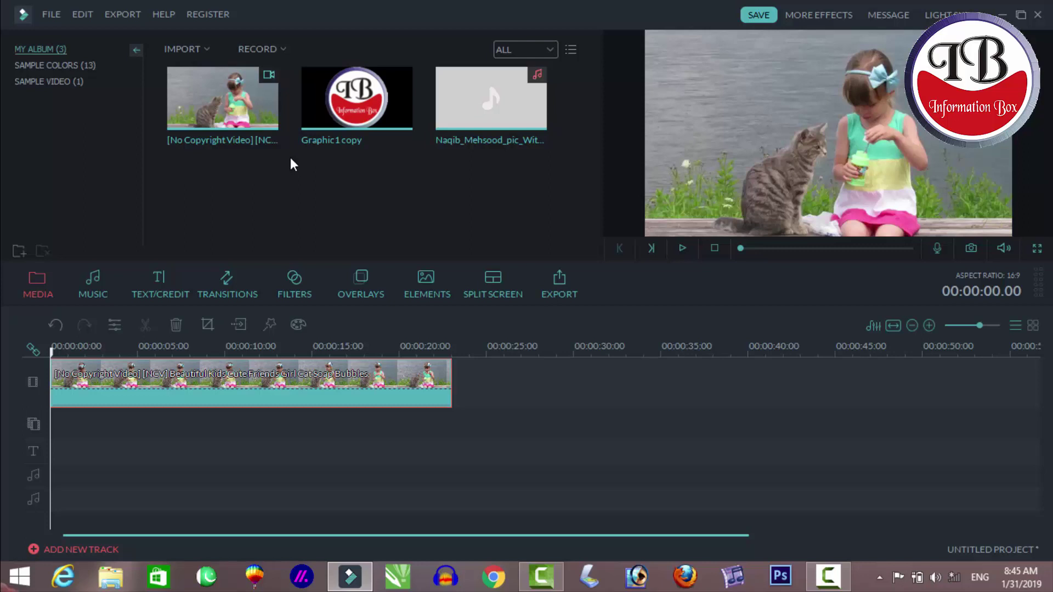
key(ctrl+z)
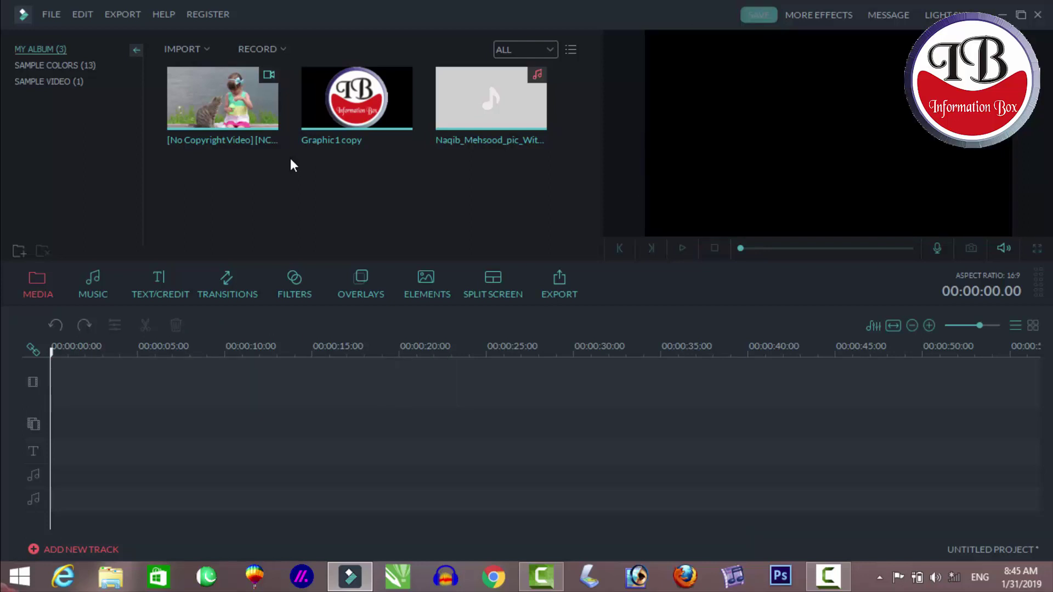
Place the imported kids video at the start of the video track
drag(202, 116, 112, 393)
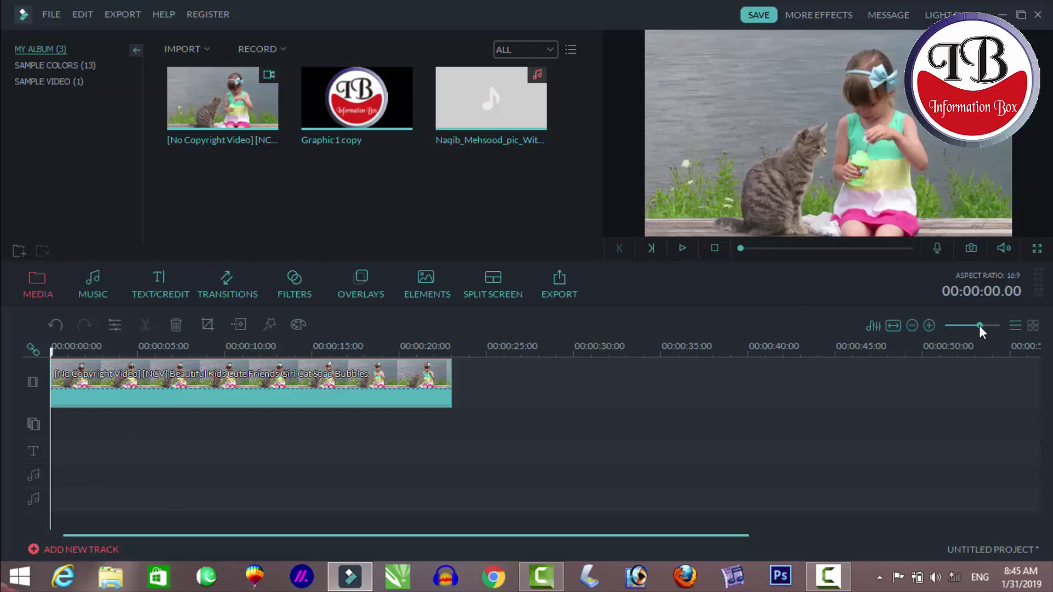
drag(979, 324, 975, 327)
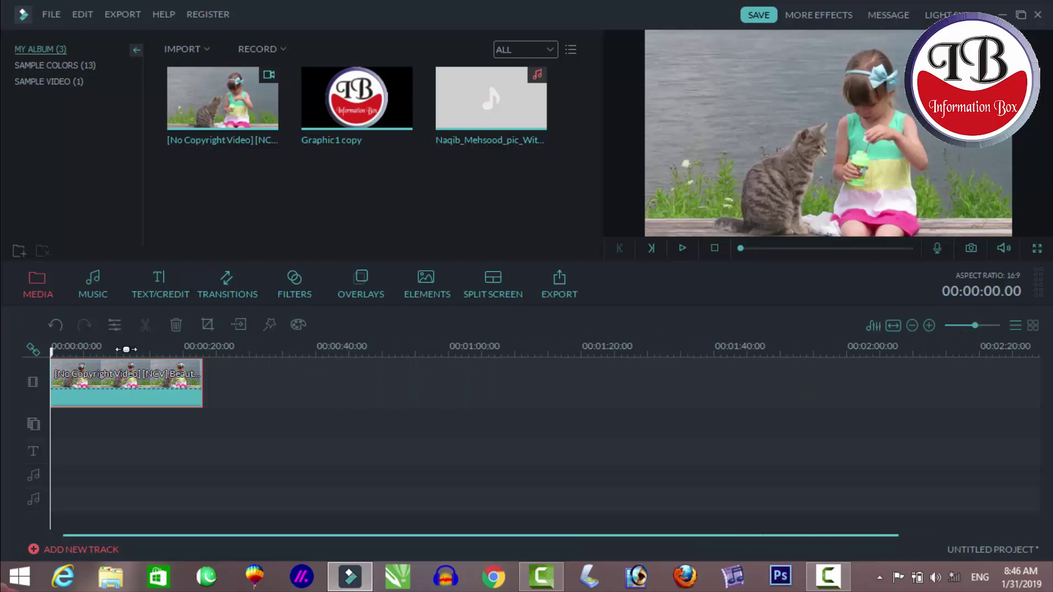
drag(126, 350, 486, 353)
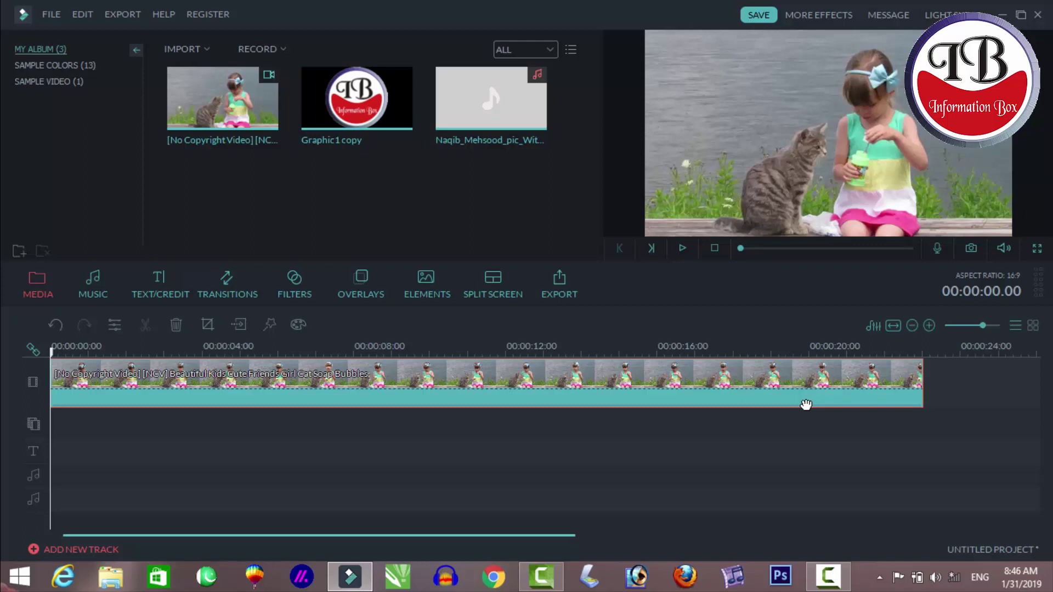
Play a preview of the video clip to check its sound, and return the playhead to the start
click(683, 249)
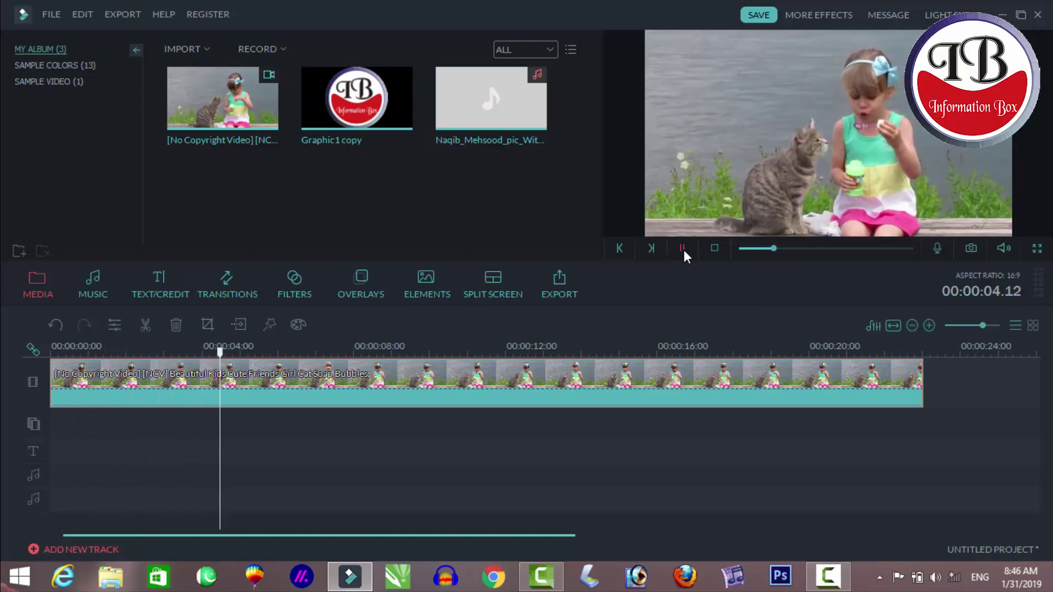
click(683, 249)
click(1006, 248)
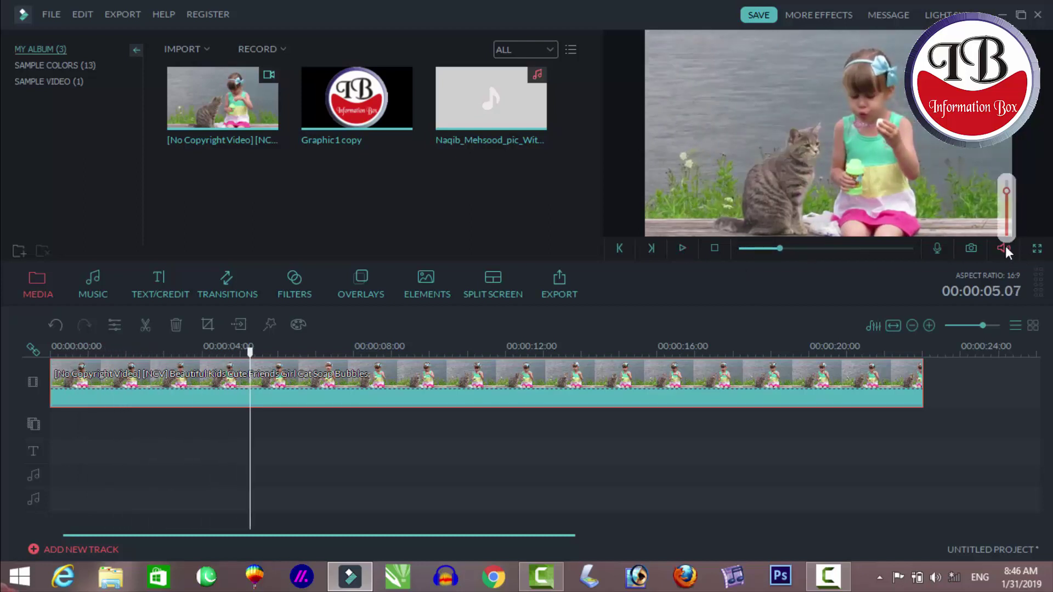
click(679, 249)
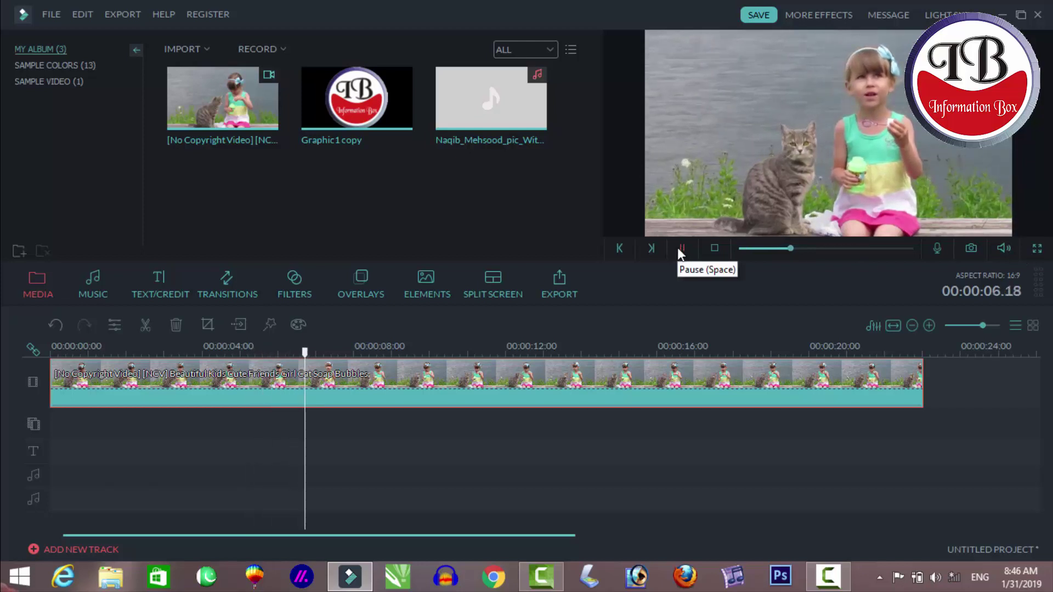
click(679, 250)
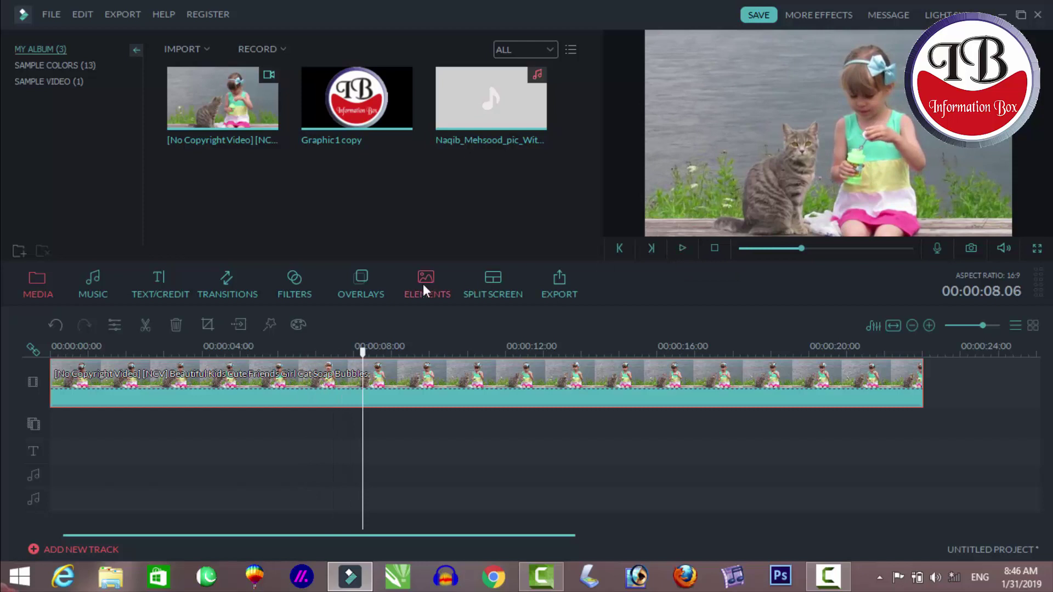
drag(363, 355, 44, 367)
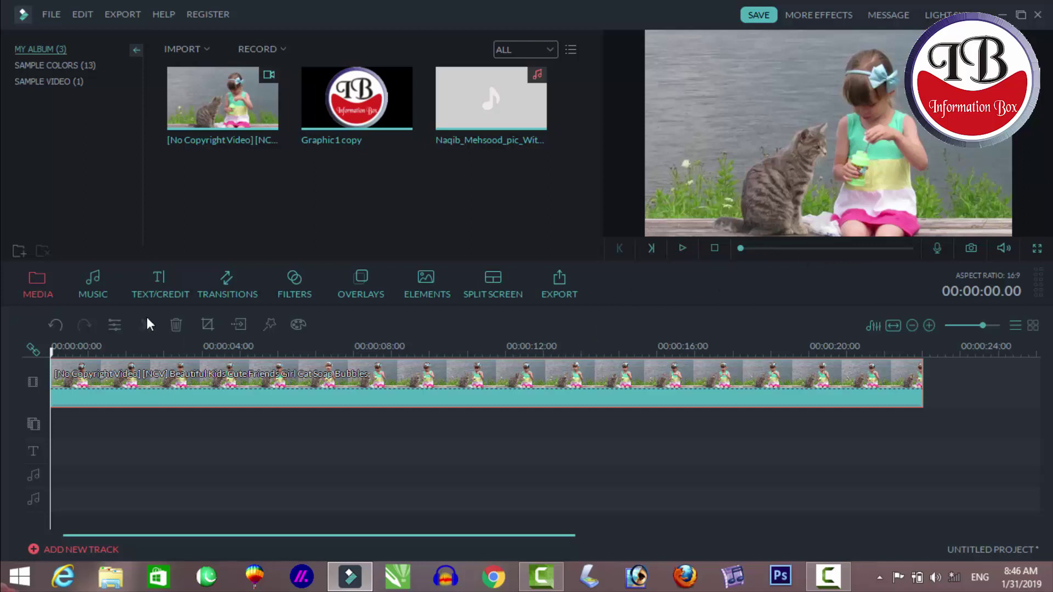
Place the imported Pashto song from the media album at the start of the first audio track
click(97, 285)
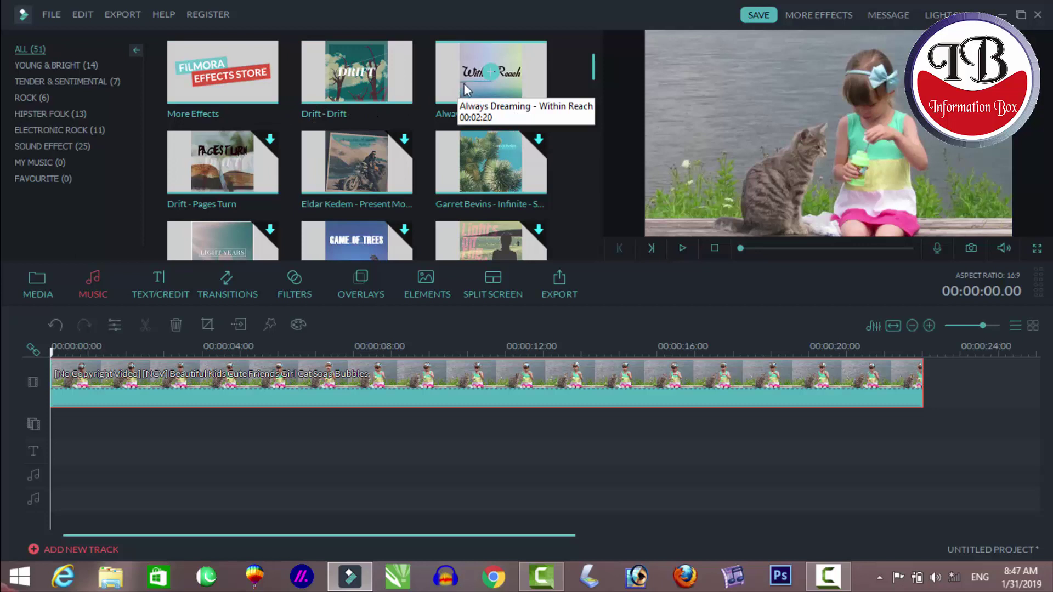
click(36, 282)
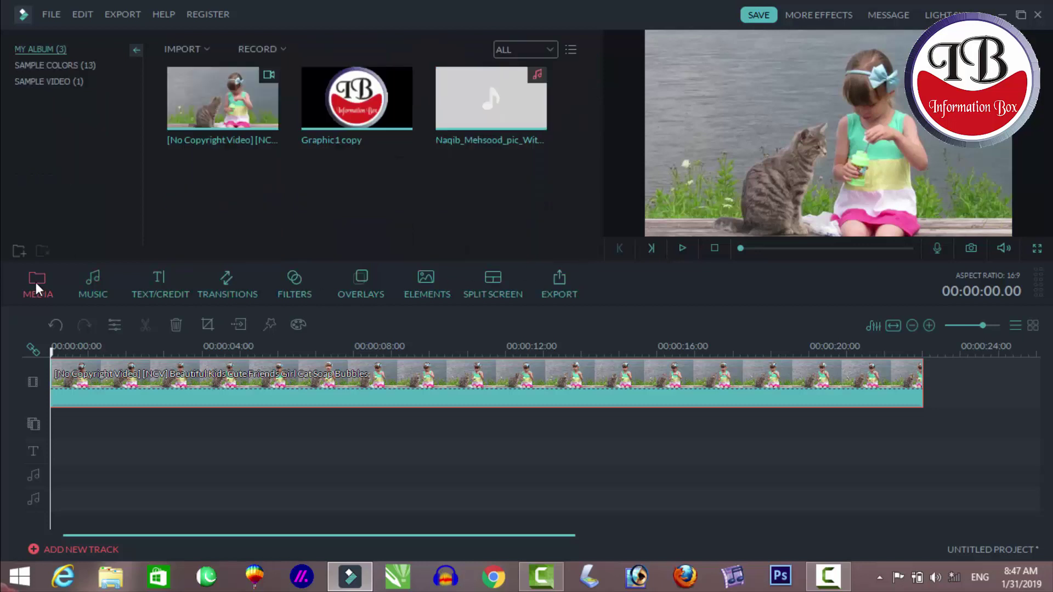
click(482, 124)
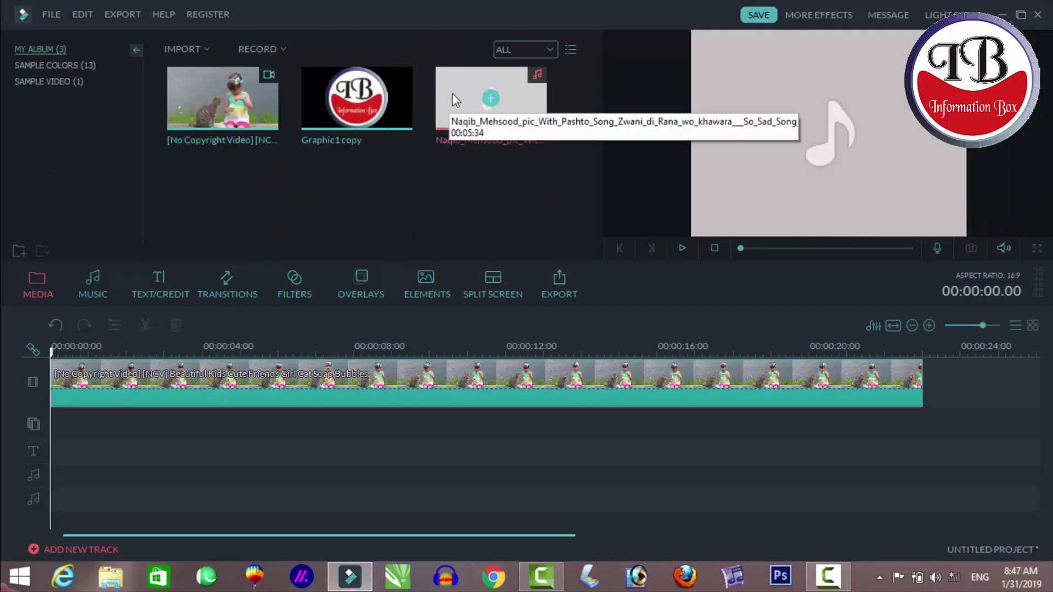
drag(453, 92, 60, 475)
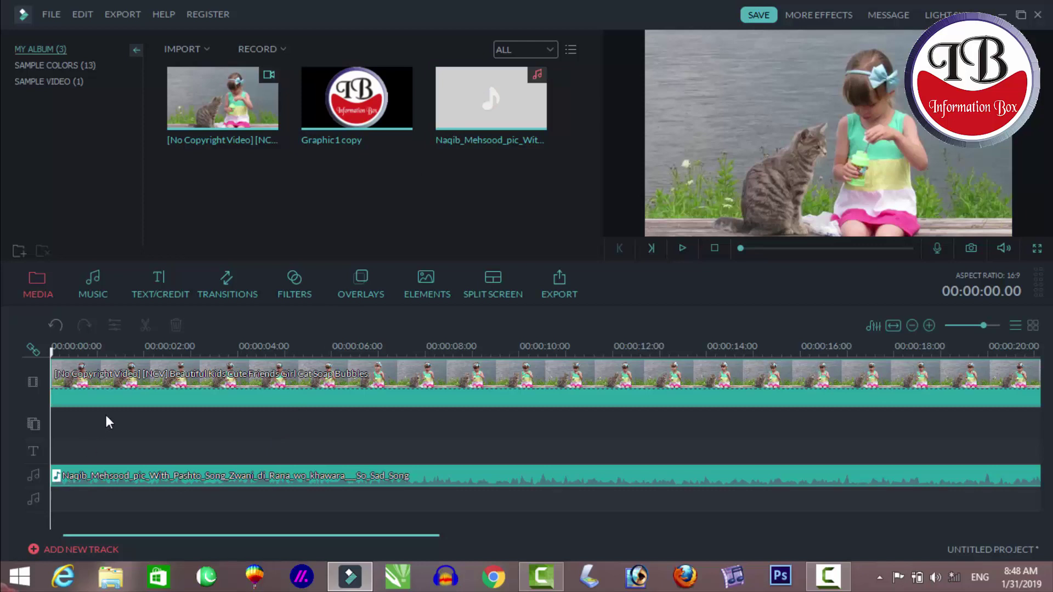
Preview the video together with the song, and return the playhead to the start of the timeline
click(140, 391)
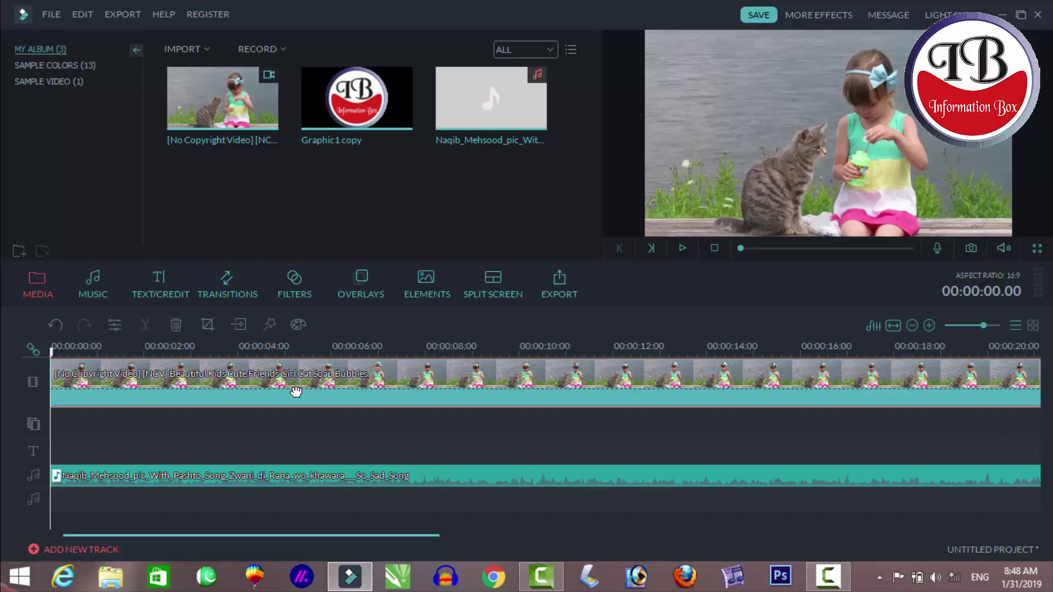
click(285, 479)
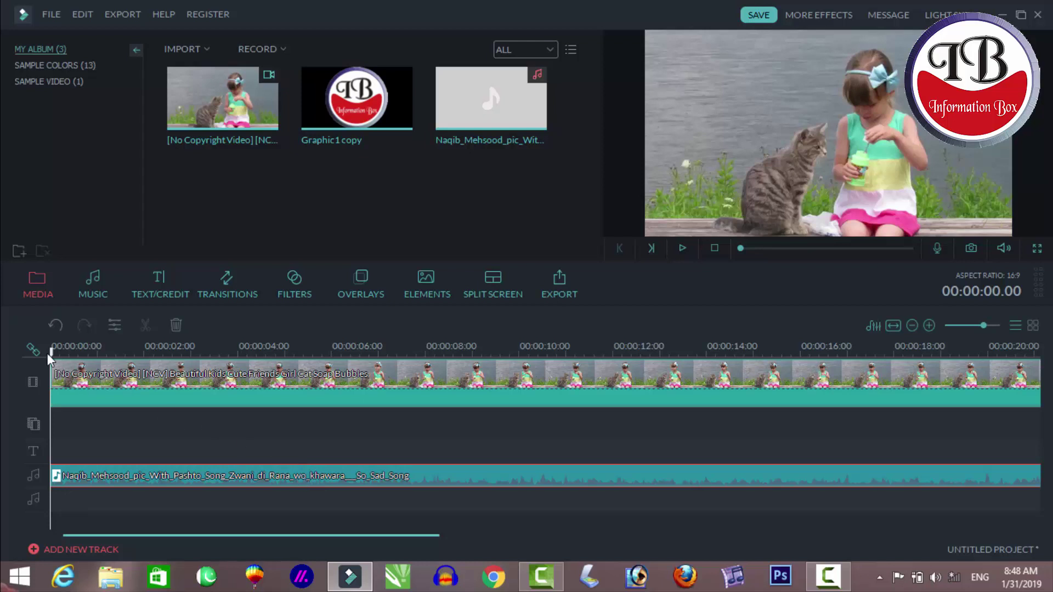
click(683, 247)
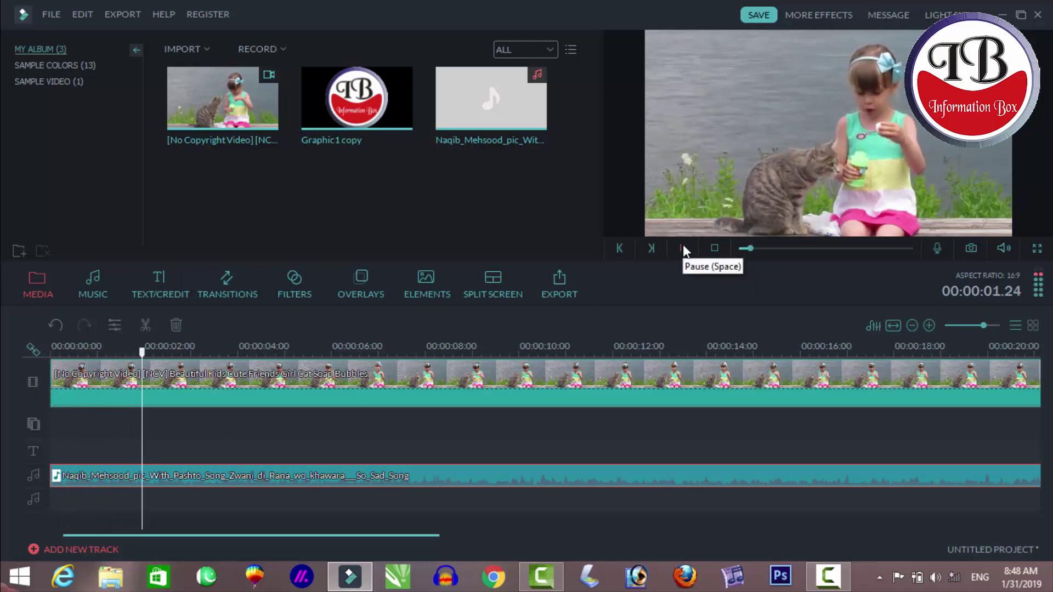
click(683, 247)
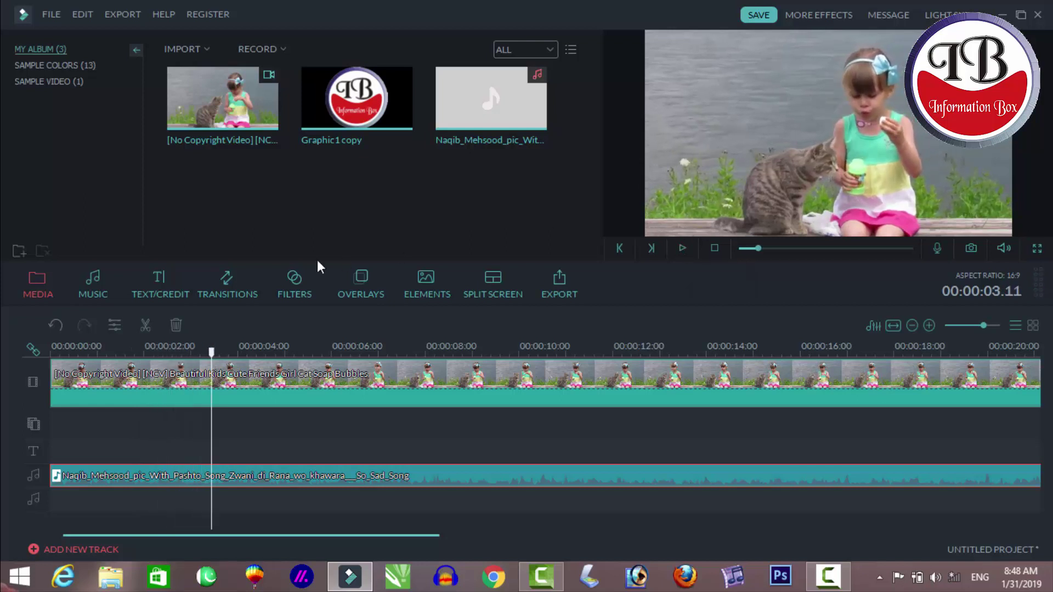
drag(213, 355, 51, 362)
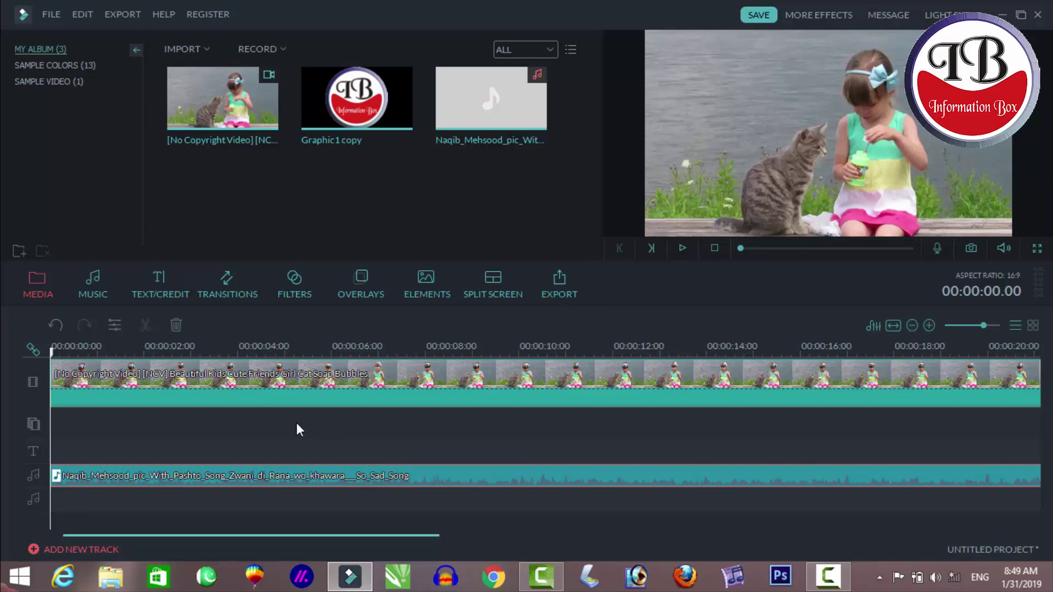
Select the video clip, preview its opening seconds, and position the playhead at 00:00:05.08
click(278, 404)
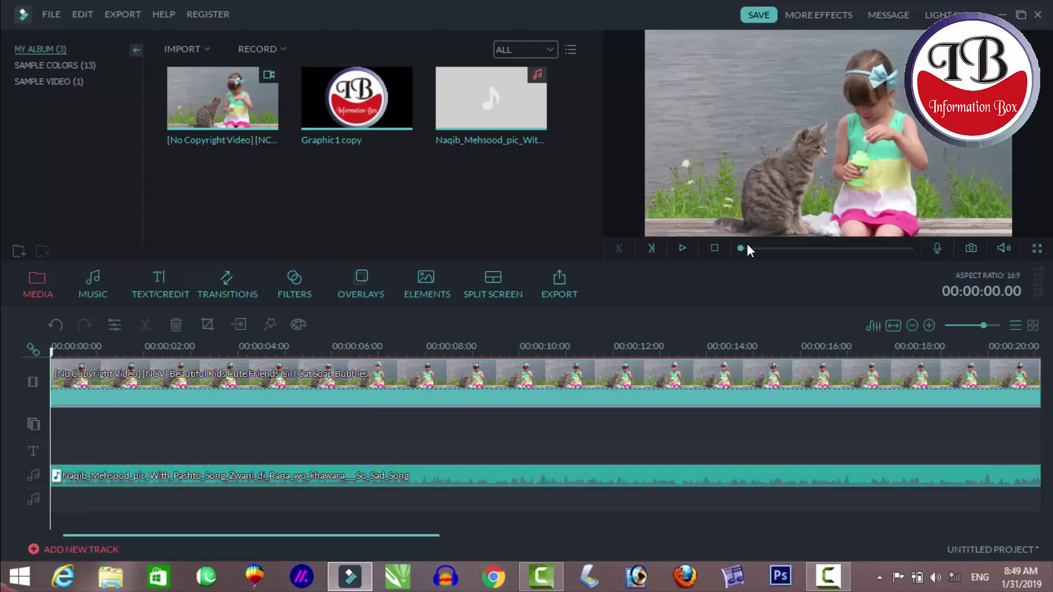
click(681, 248)
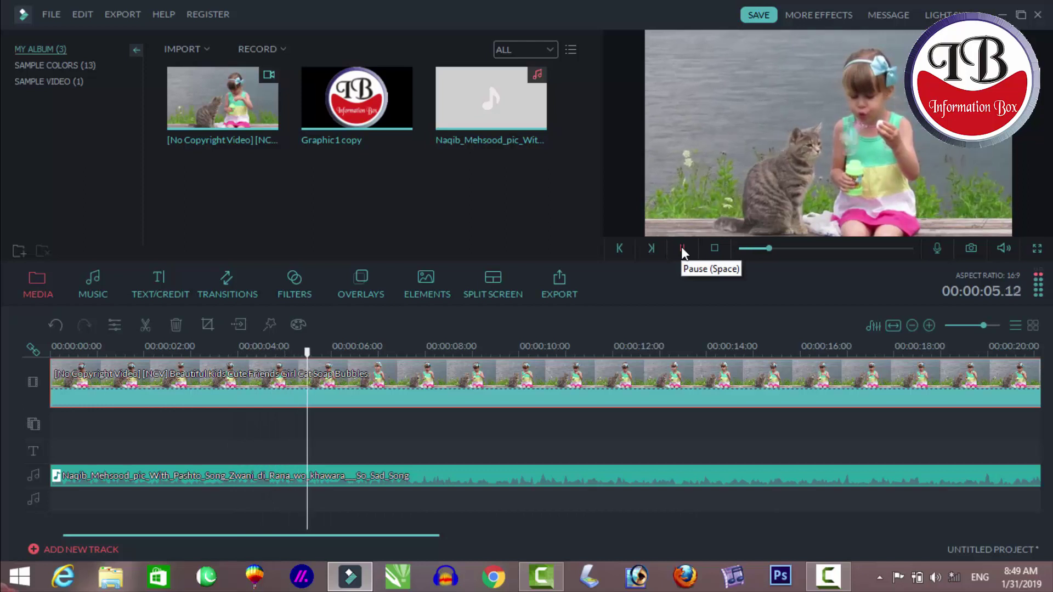
click(682, 248)
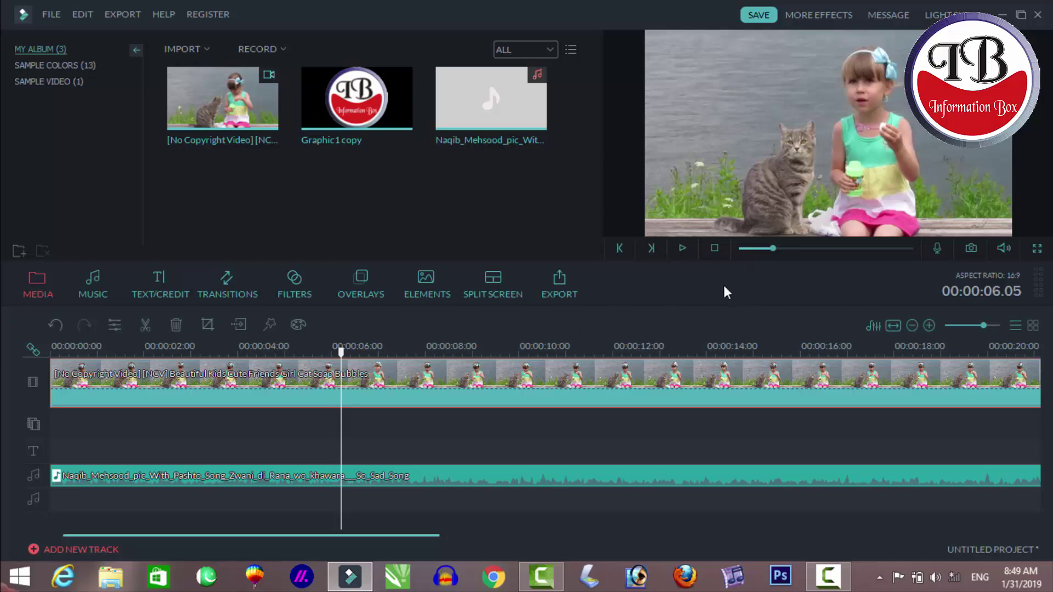
drag(341, 354, 300, 356)
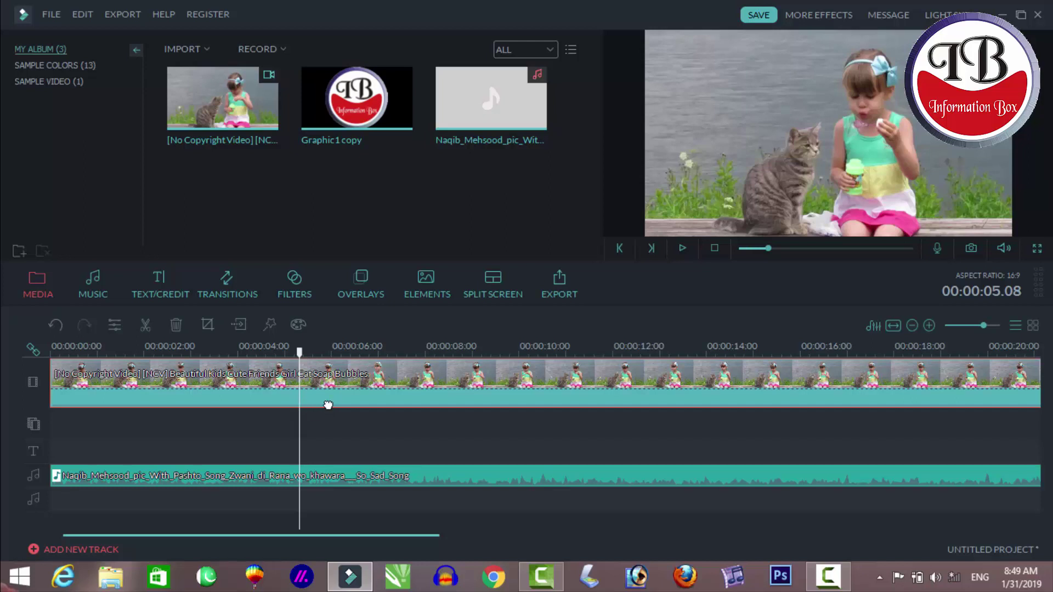
Split the video clip at 00:00:05.08, and undo a trial deletion of the part after the cut
key(ctrl+b)
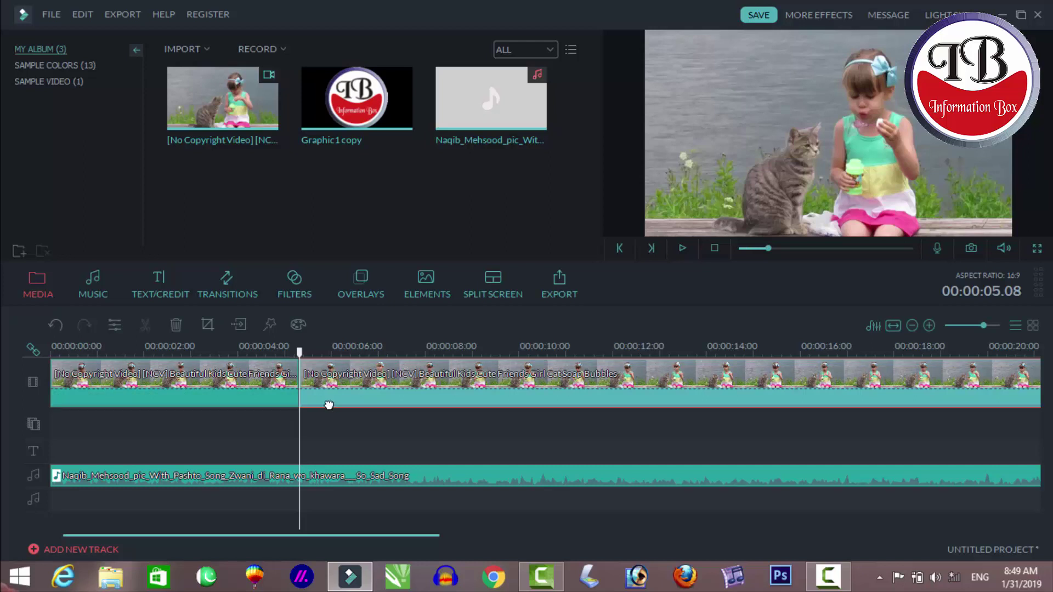
key(Delete)
key(ctrl+z)
Split the video again at 00:00:06.01 and delete the short piece between the two cuts
drag(311, 354, 335, 356)
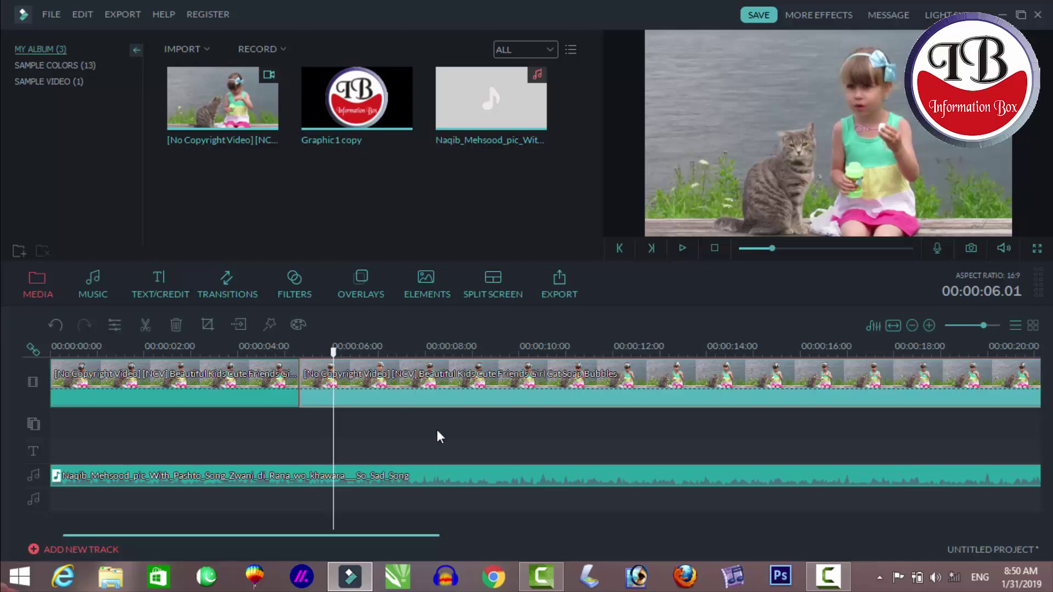
key(ctrl+b)
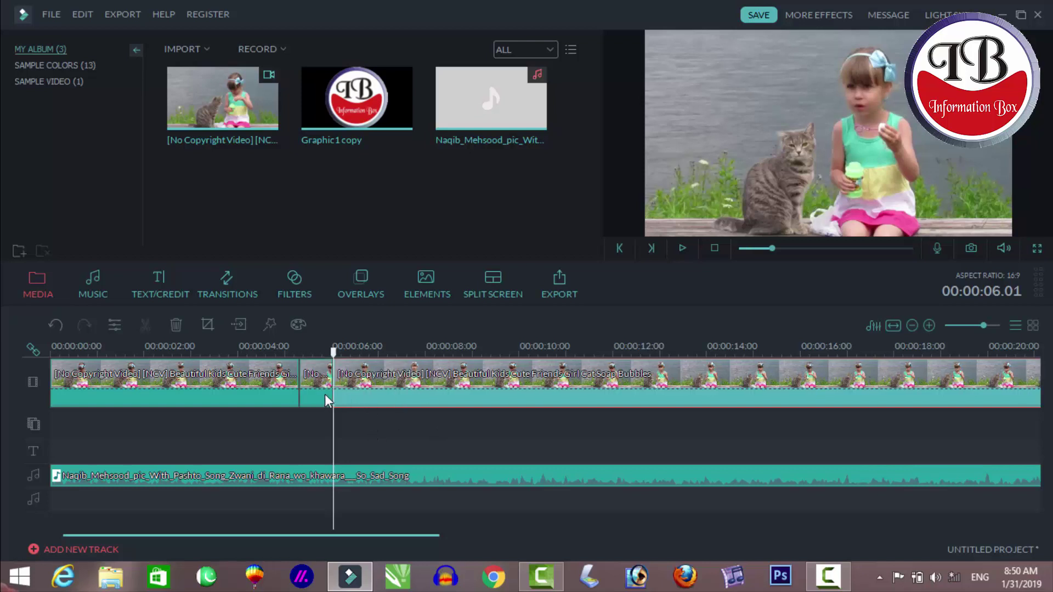
click(325, 387)
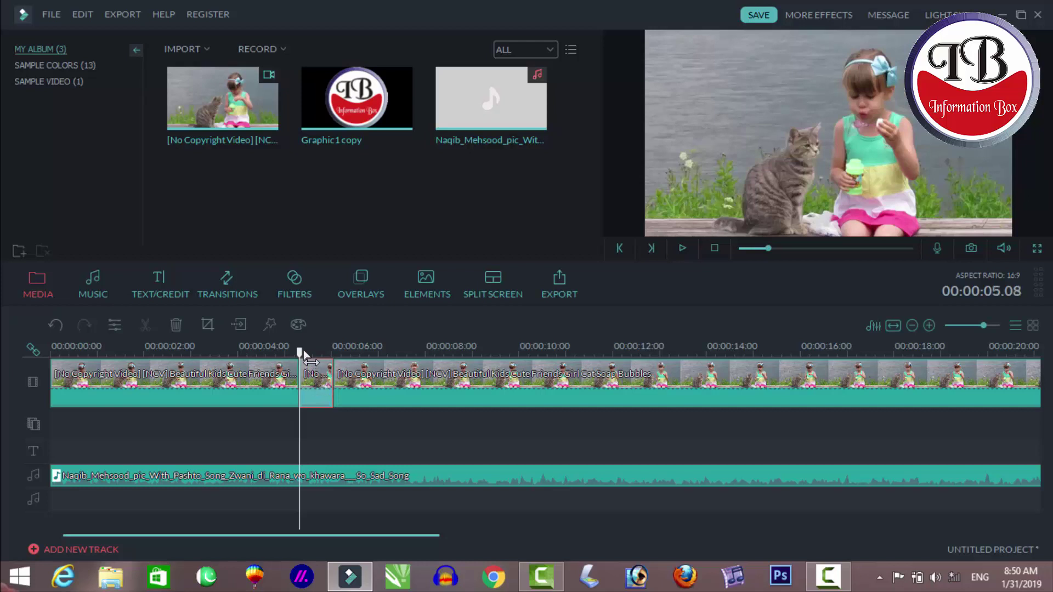
mouse_move(304, 351)
mouse_down()
mouse_move(335, 352)
mouse_move(305, 356)
mouse_up()
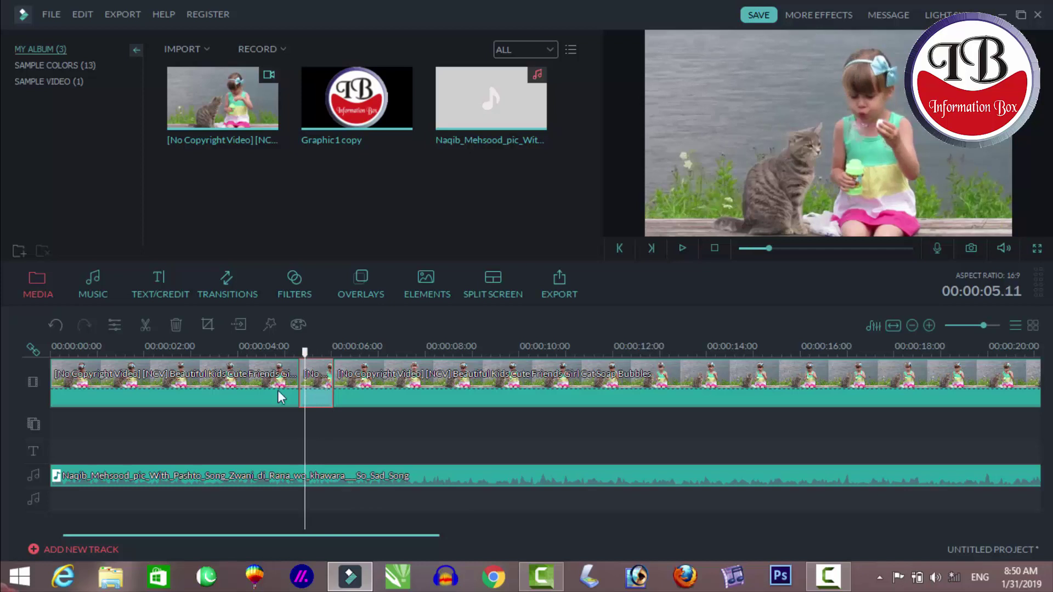
click(176, 327)
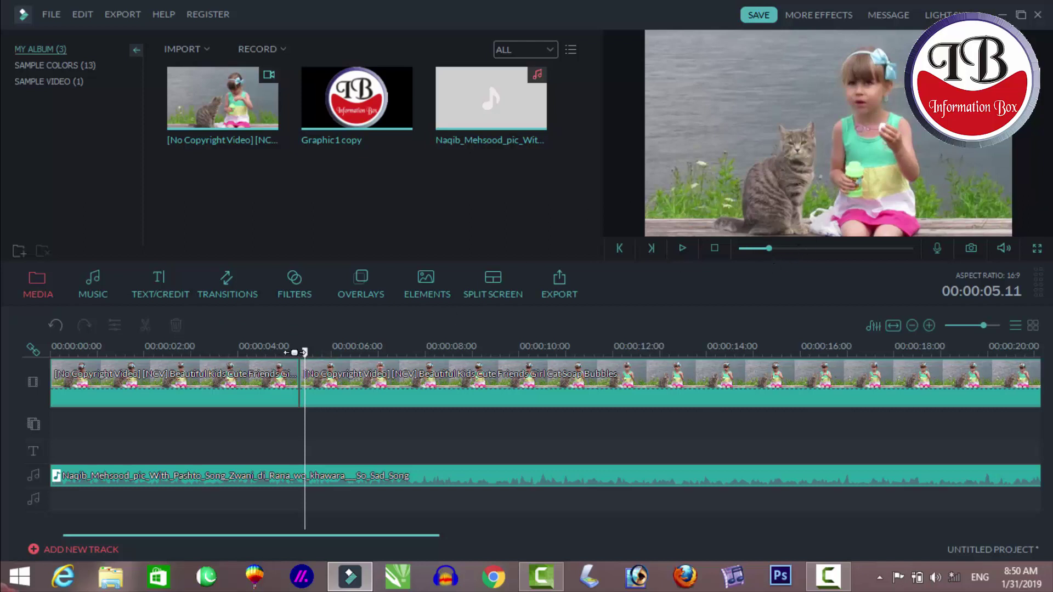
Play the video twice from just before the remaining cut to check how the two clips join
drag(305, 352, 264, 353)
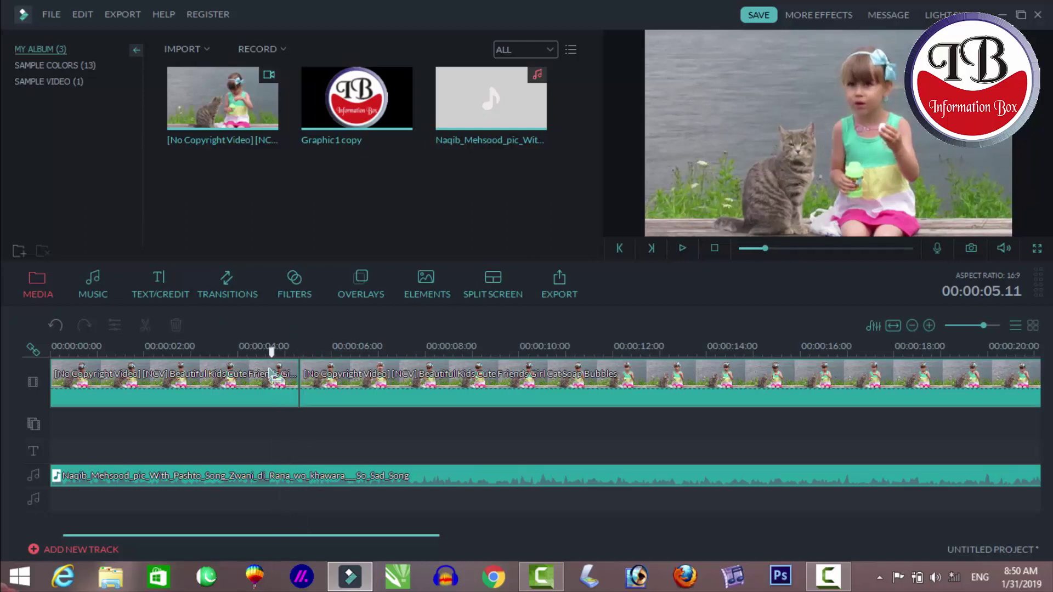
click(683, 247)
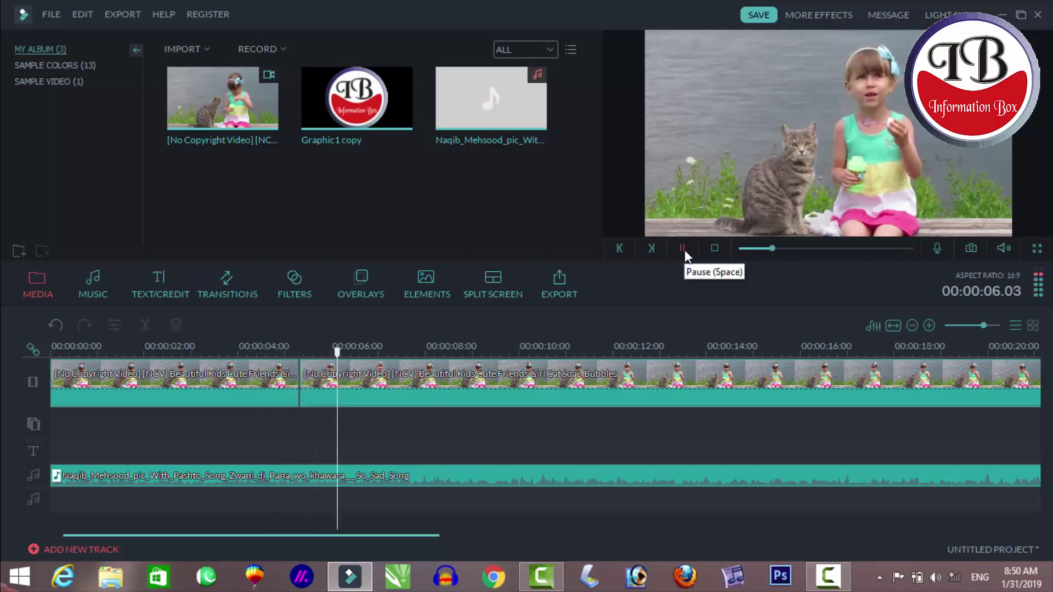
click(682, 248)
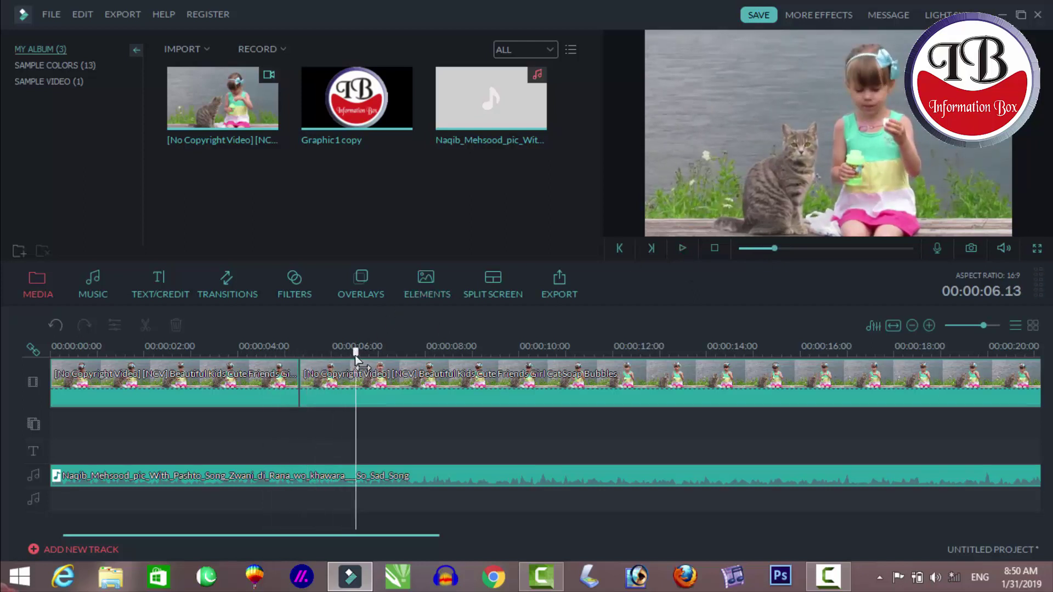
drag(357, 352, 254, 353)
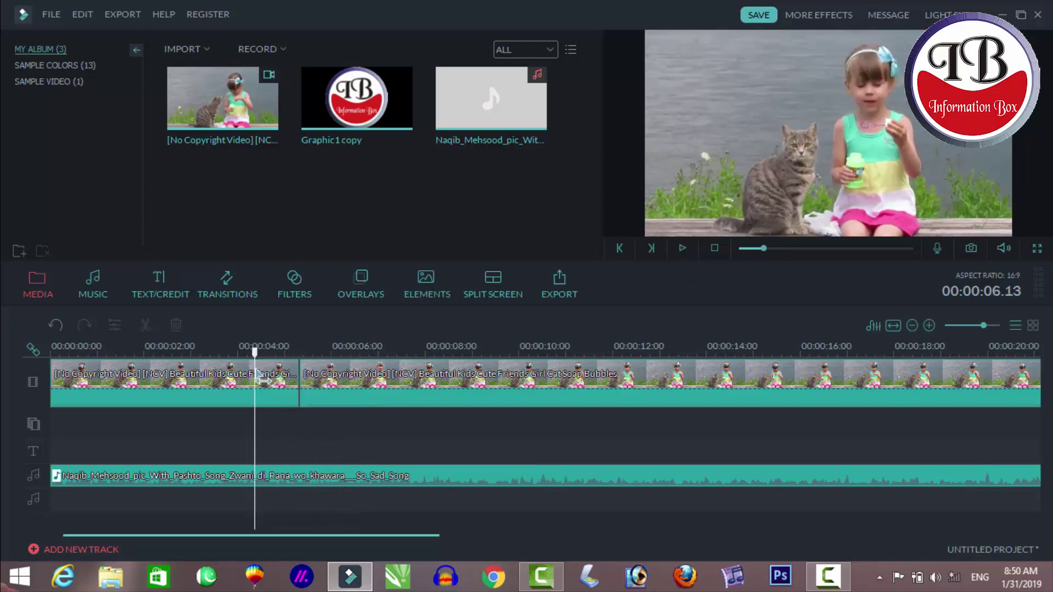
click(682, 251)
click(683, 252)
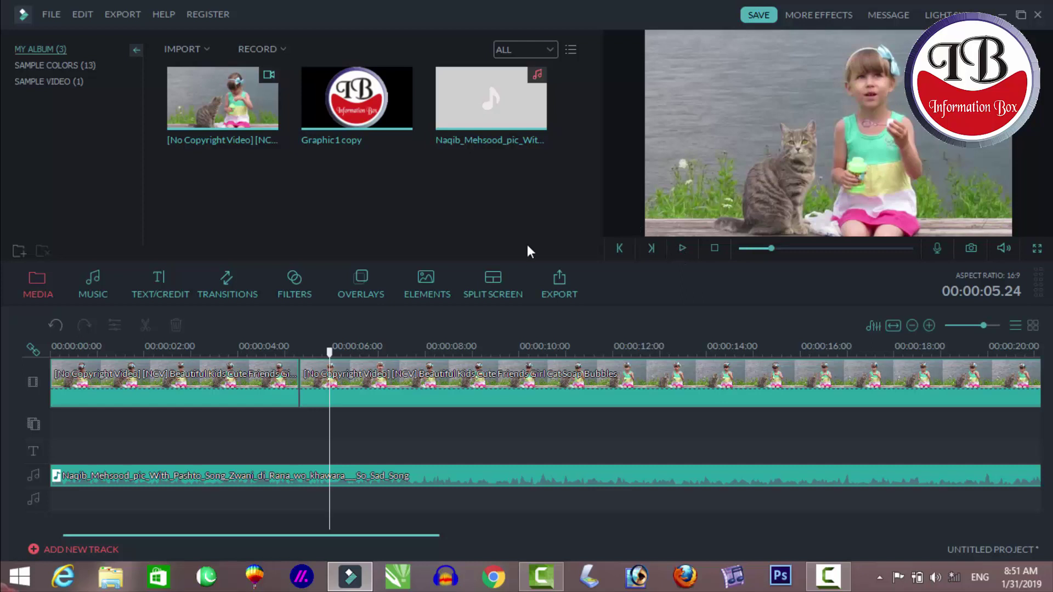
Browse the transitions library and preview the ColourDistance and Dissolve transitions
click(219, 288)
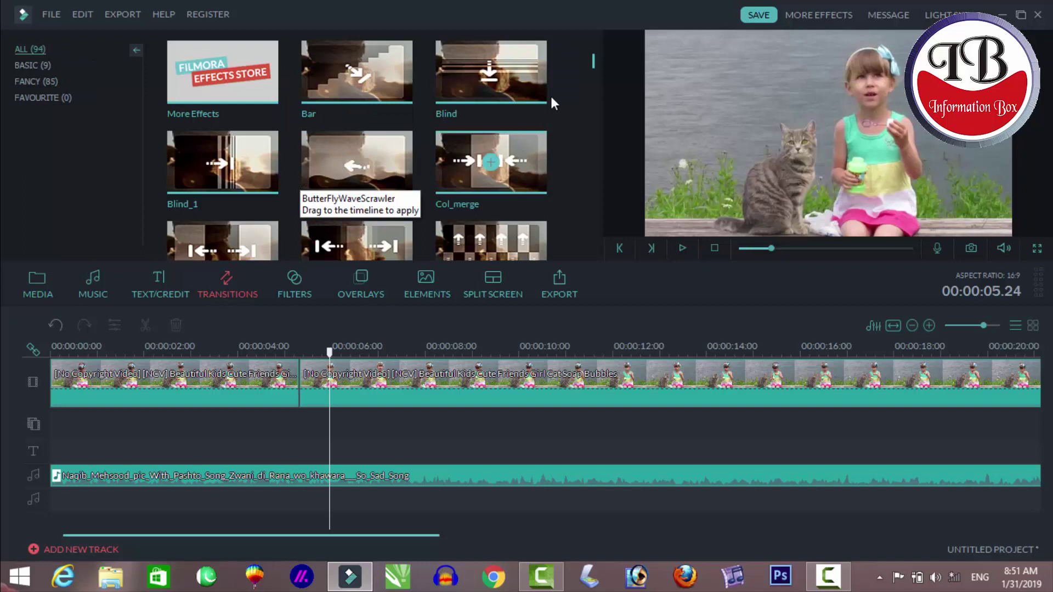
drag(591, 60, 591, 75)
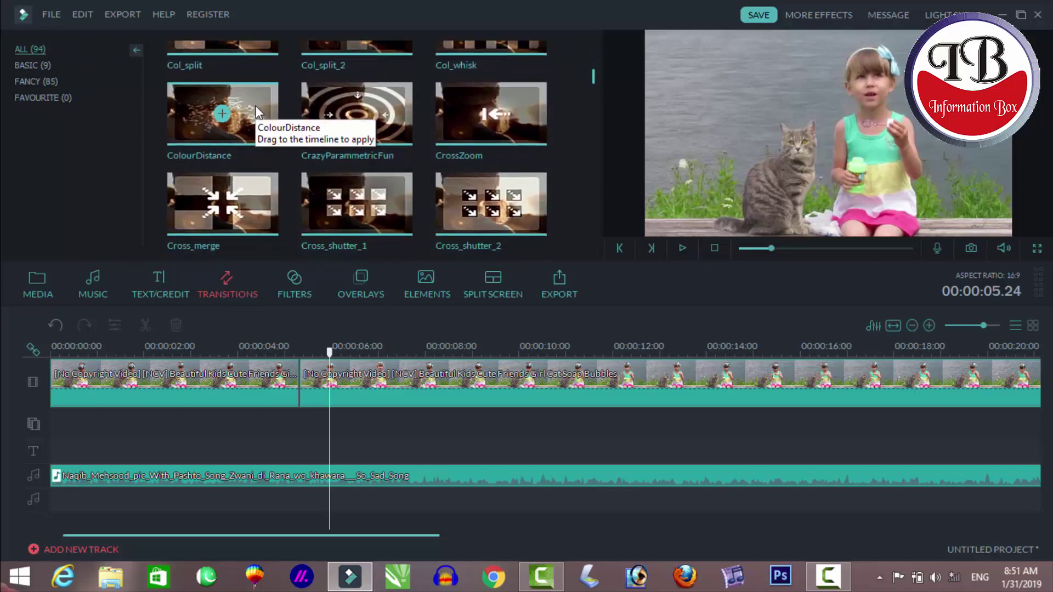
click(255, 107)
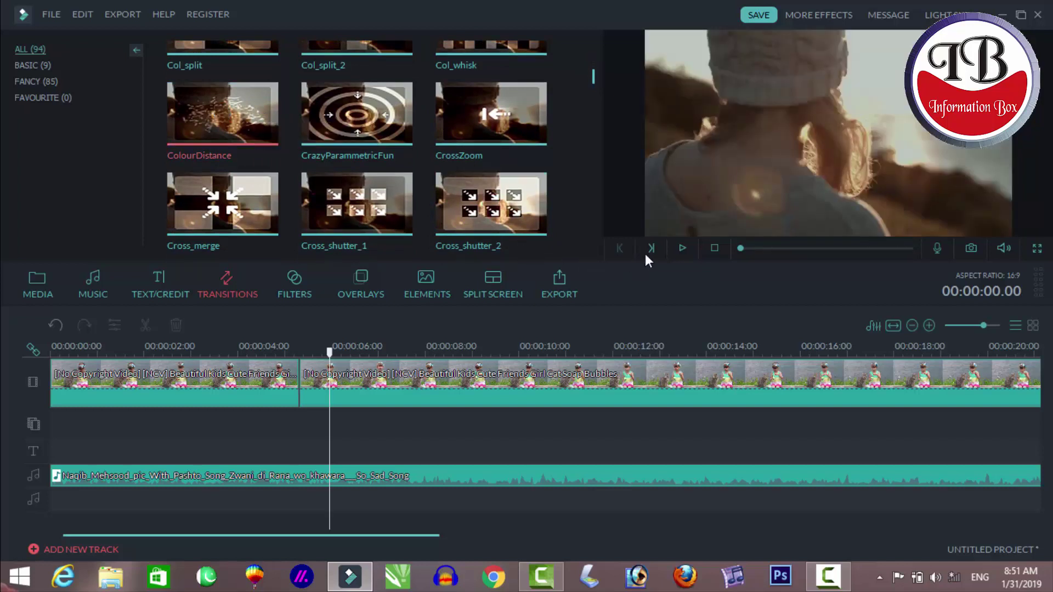
click(681, 248)
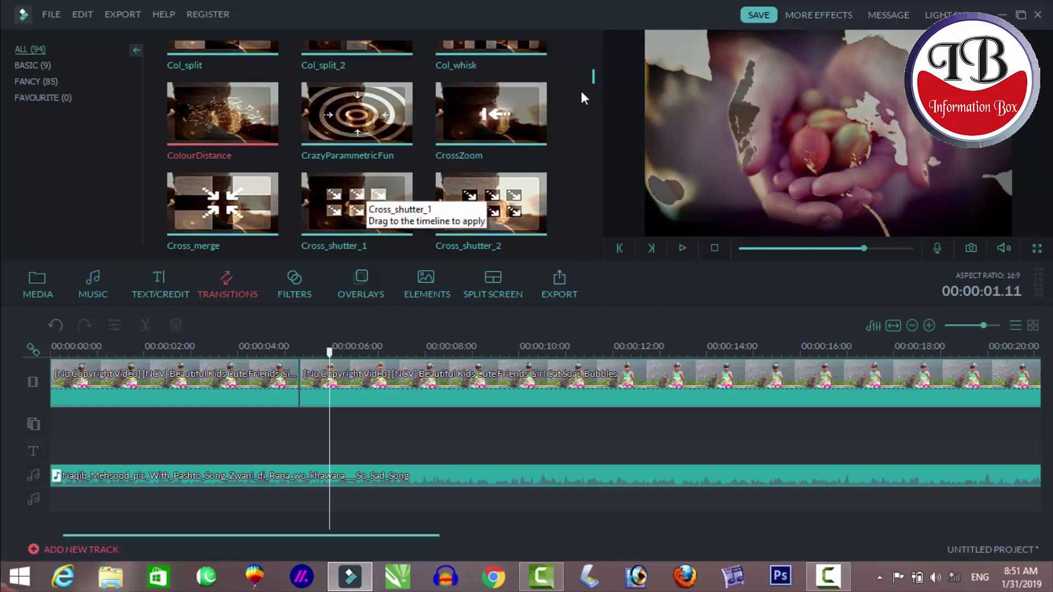
drag(591, 78, 593, 103)
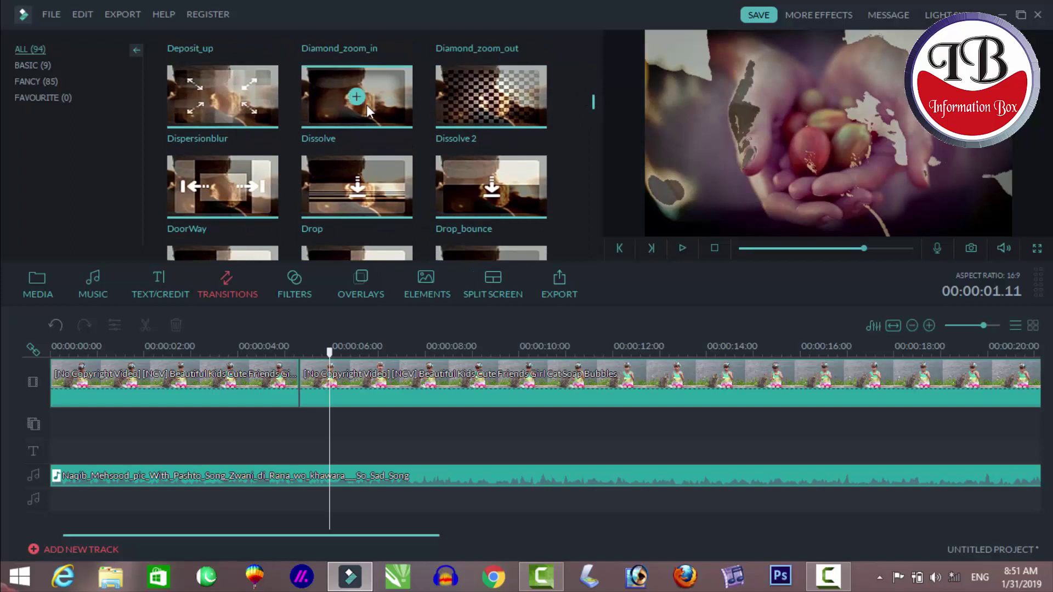
click(366, 104)
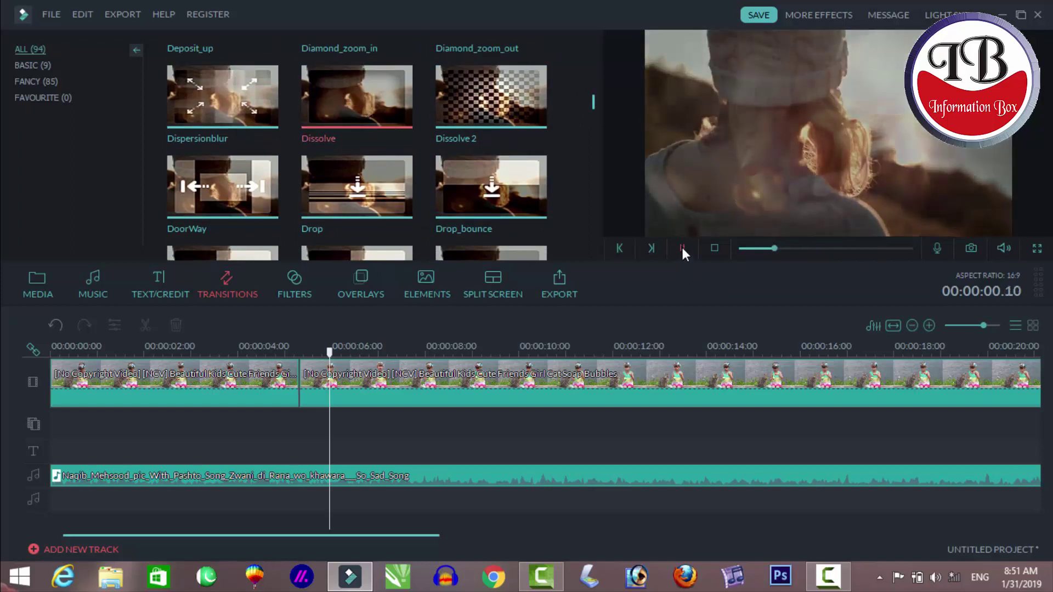
click(682, 247)
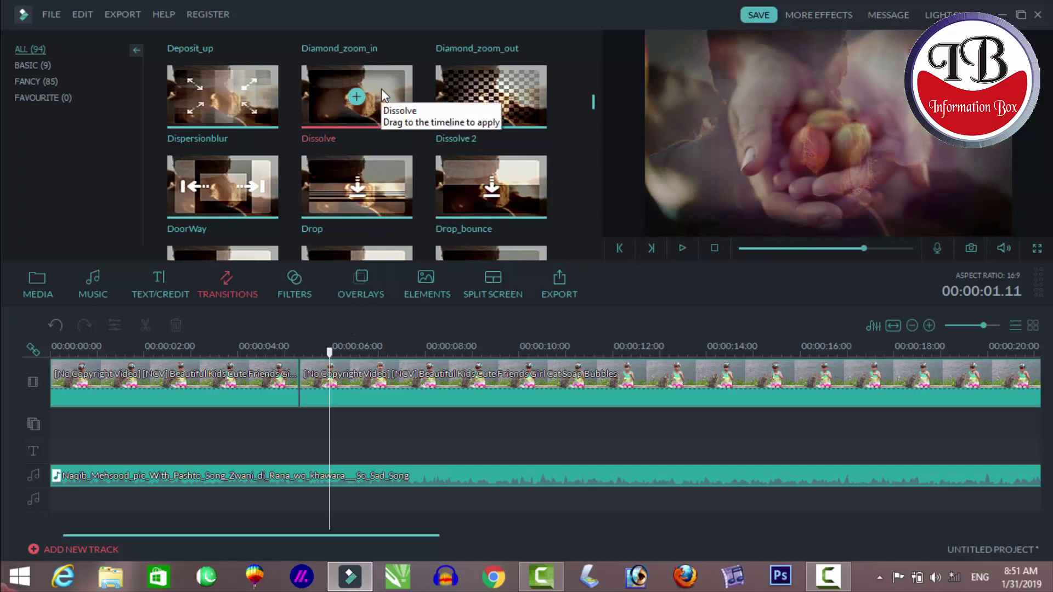
Apply the Dissolve transition at the cut between the two video clips and shorten its duration to 00:00:00:14
drag(380, 88, 303, 367)
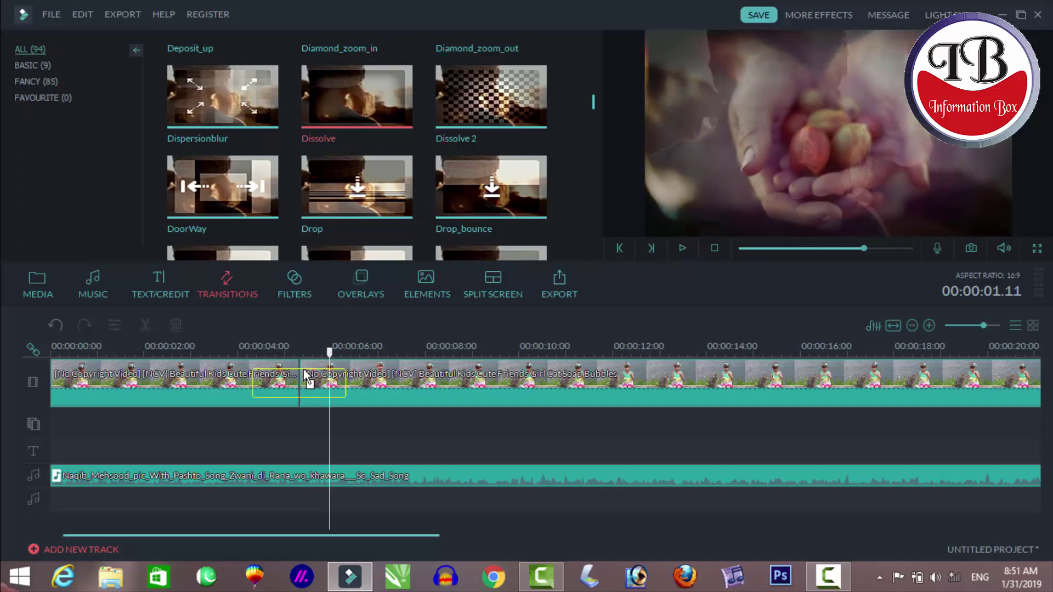
drag(305, 379, 262, 352)
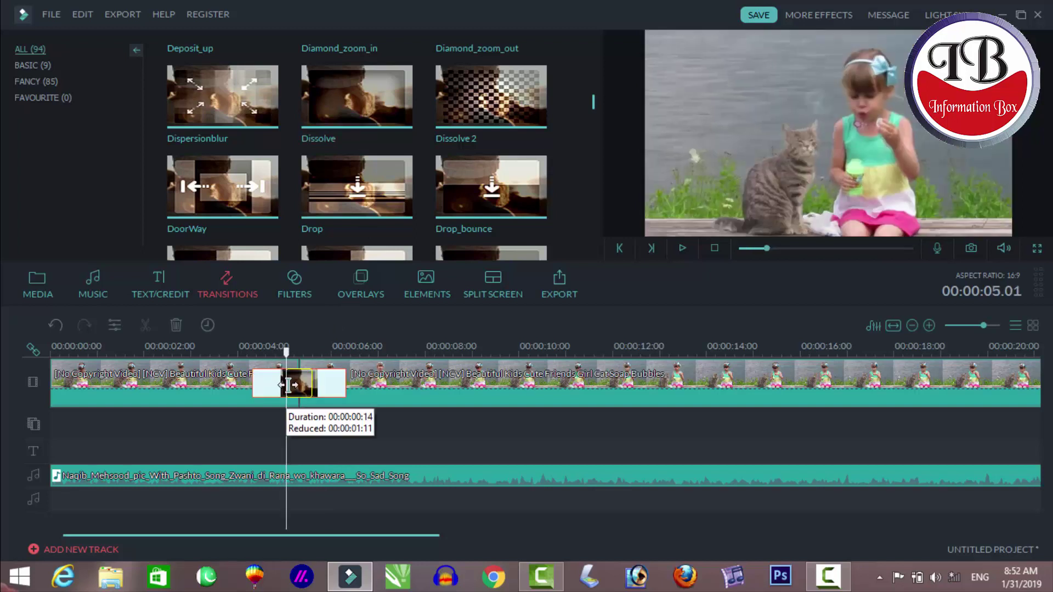
Play the timeline twice across the cut to check the shortened Dissolve transition
click(683, 247)
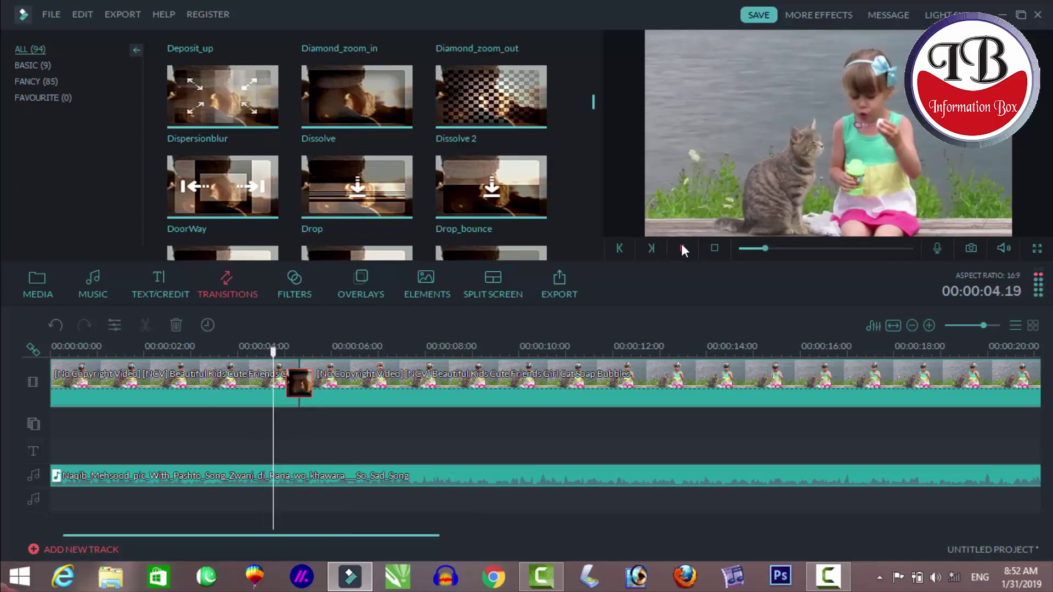
click(682, 248)
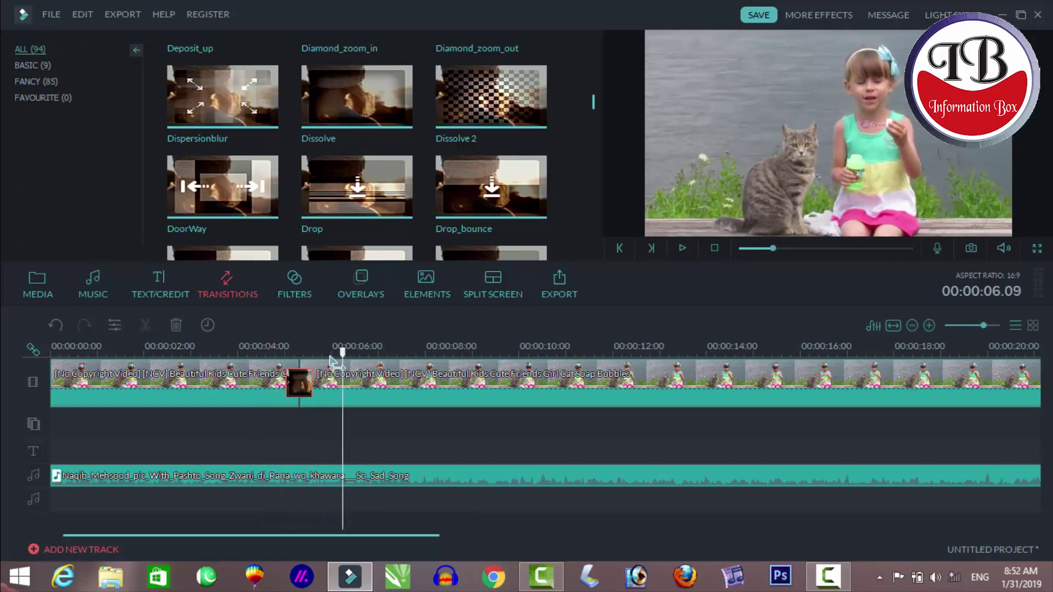
click(680, 247)
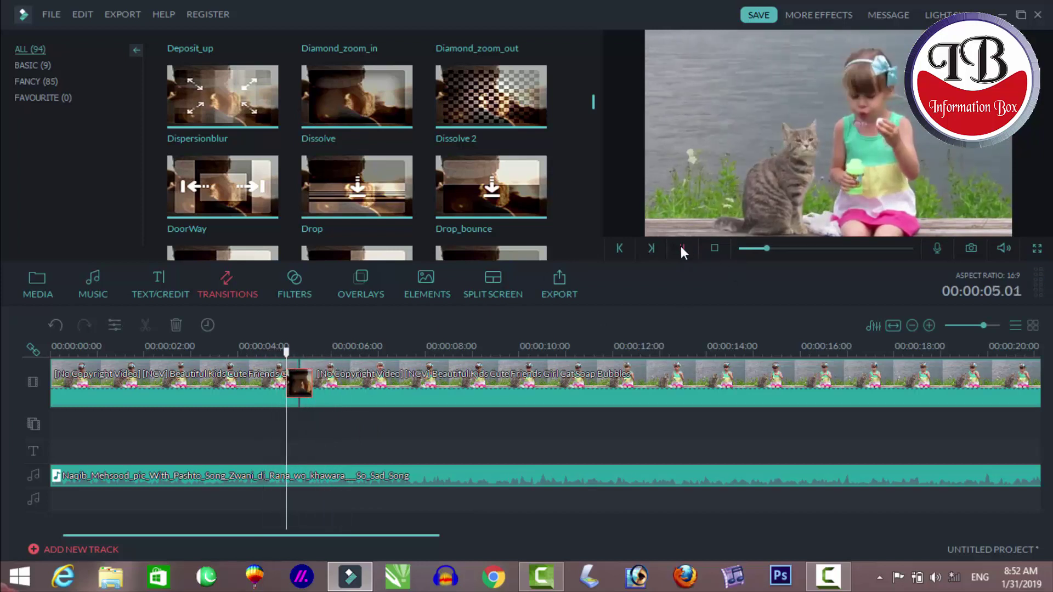
click(681, 247)
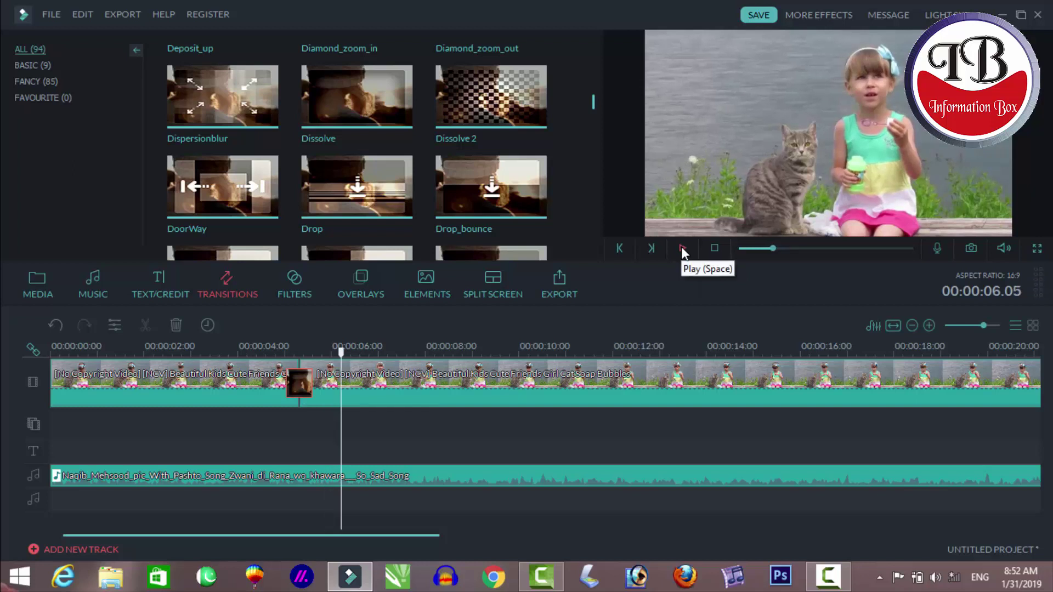